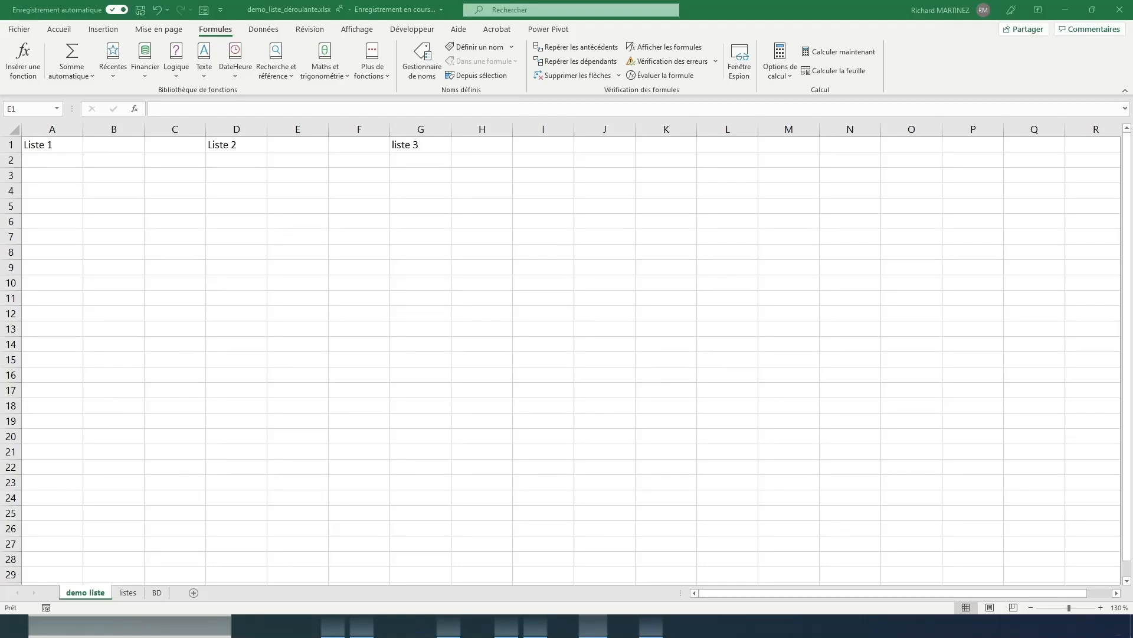
Give cell B1 a drop-down list validation with the source oui;non, and choose oui from it
click(127, 145)
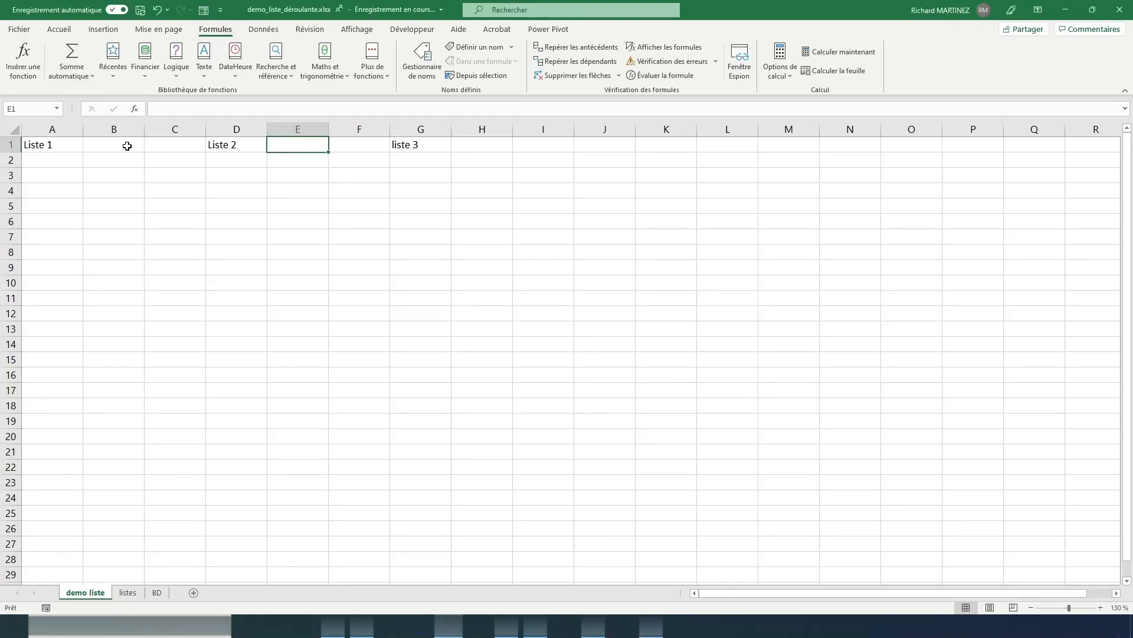
click(127, 145)
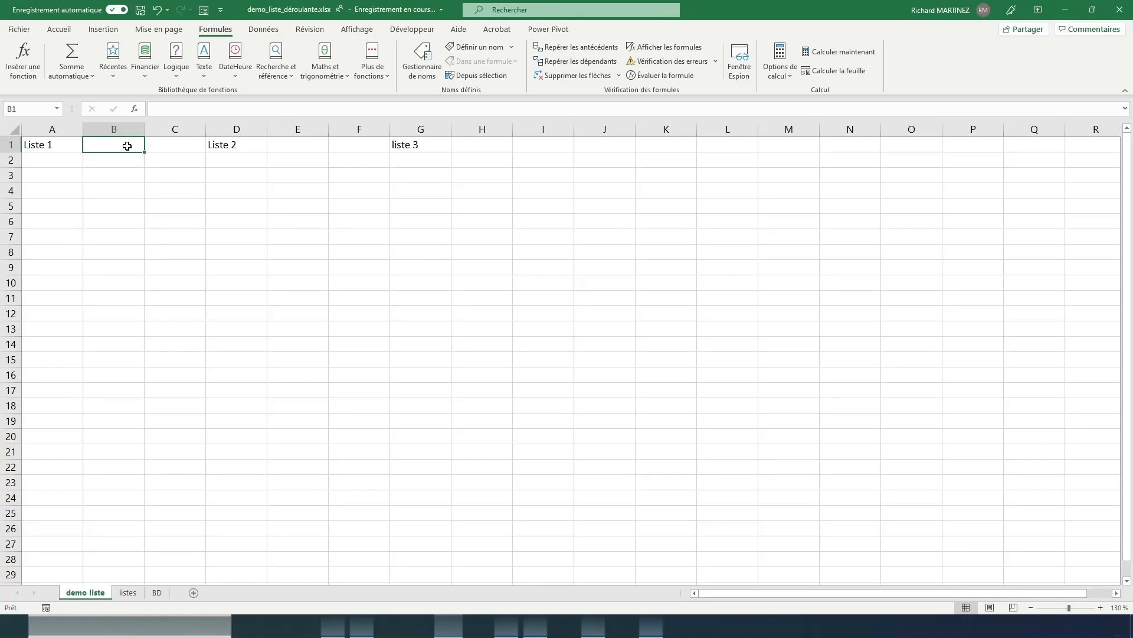
click(264, 30)
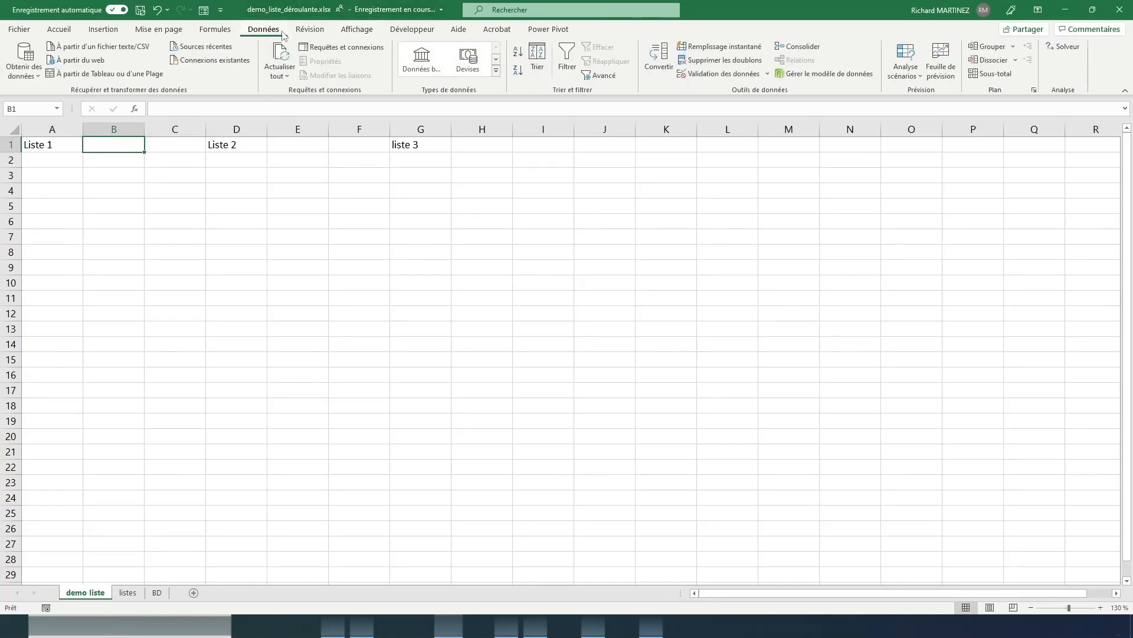
click(720, 77)
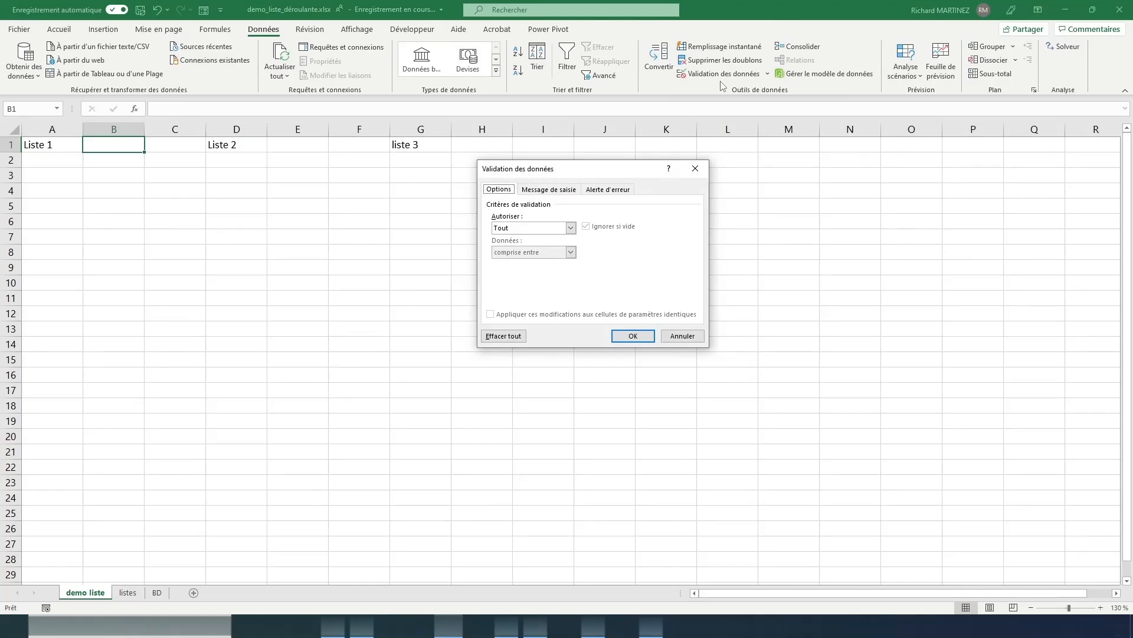
click(572, 229)
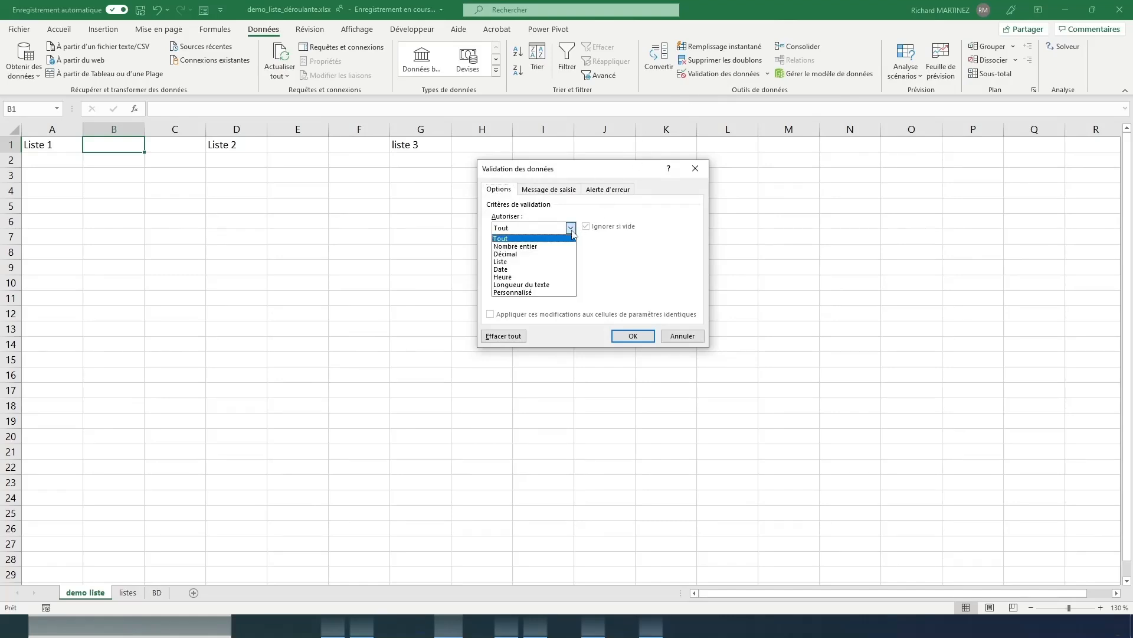
click(538, 261)
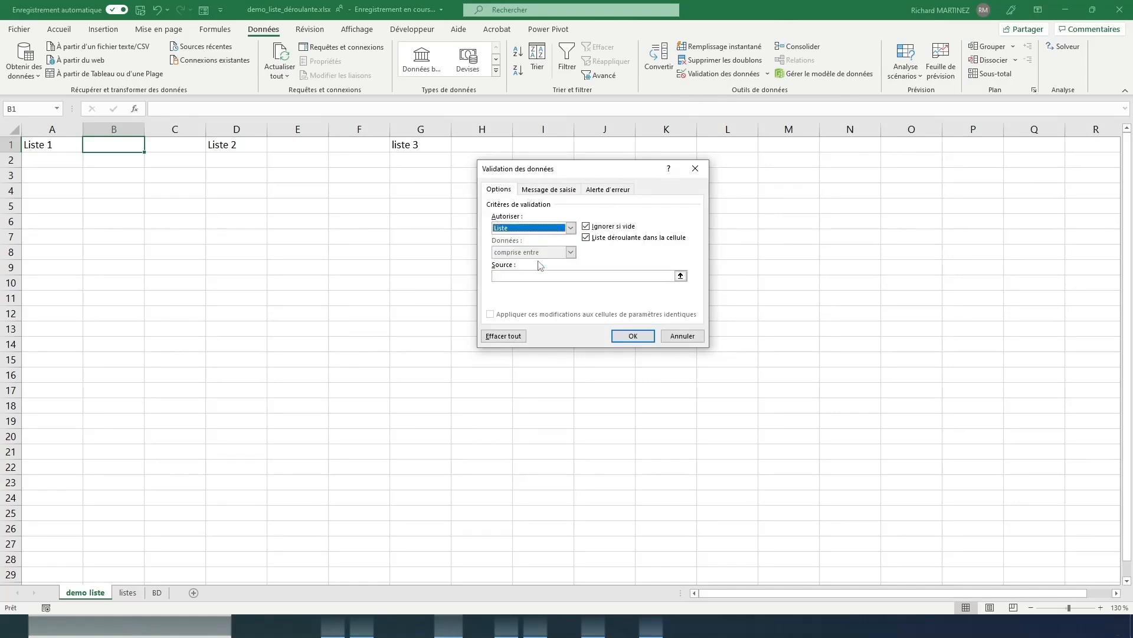
click(539, 276)
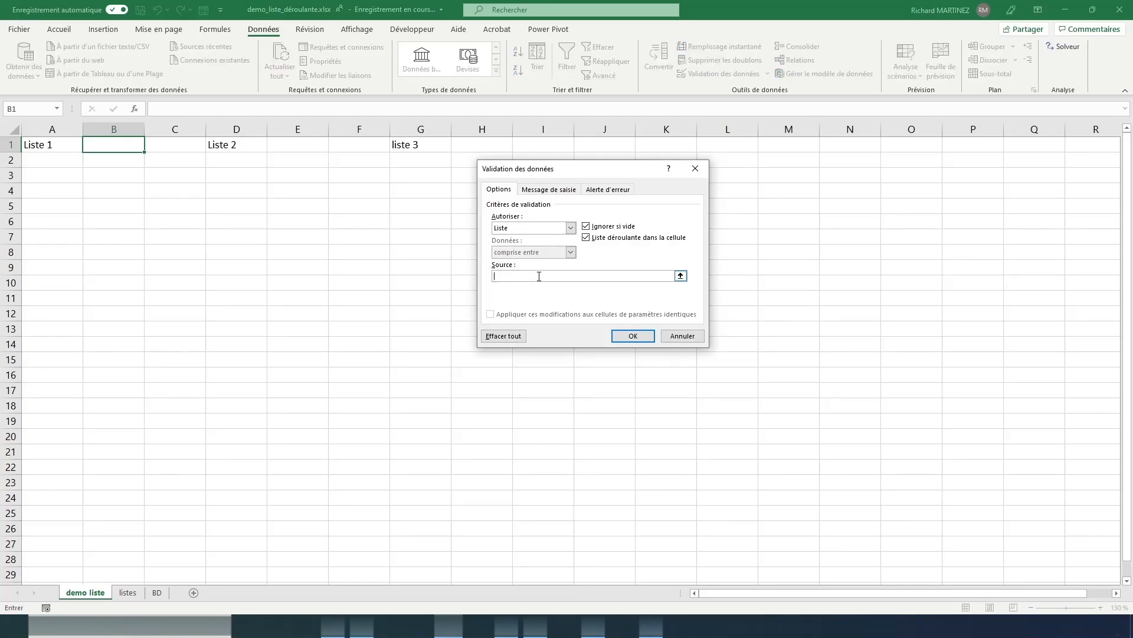
text(oui;non)
click(634, 336)
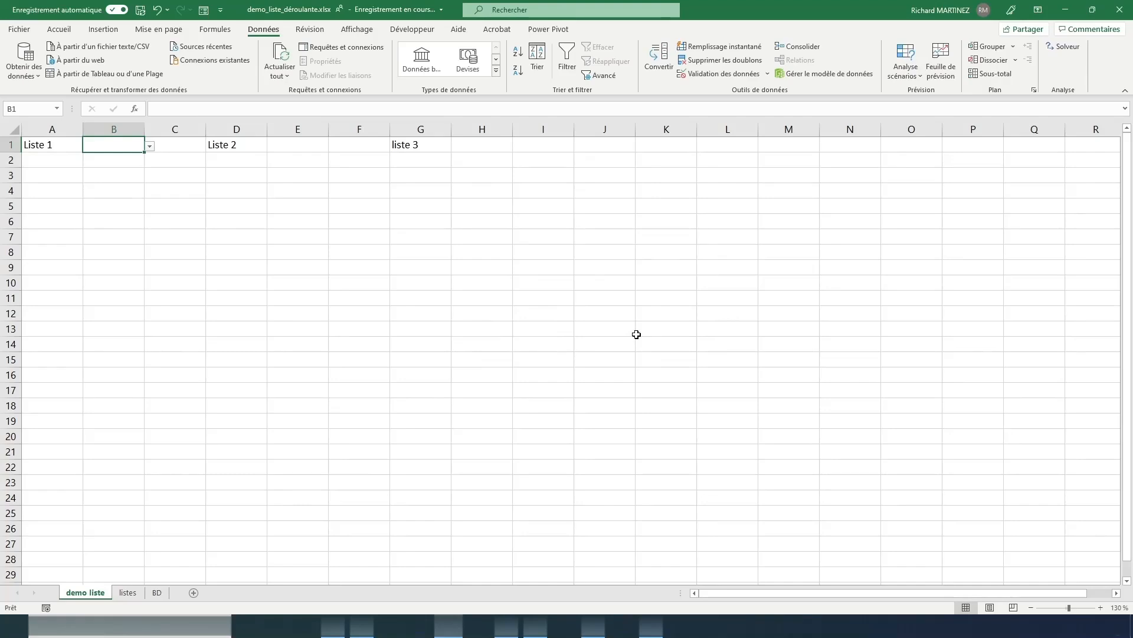
click(150, 146)
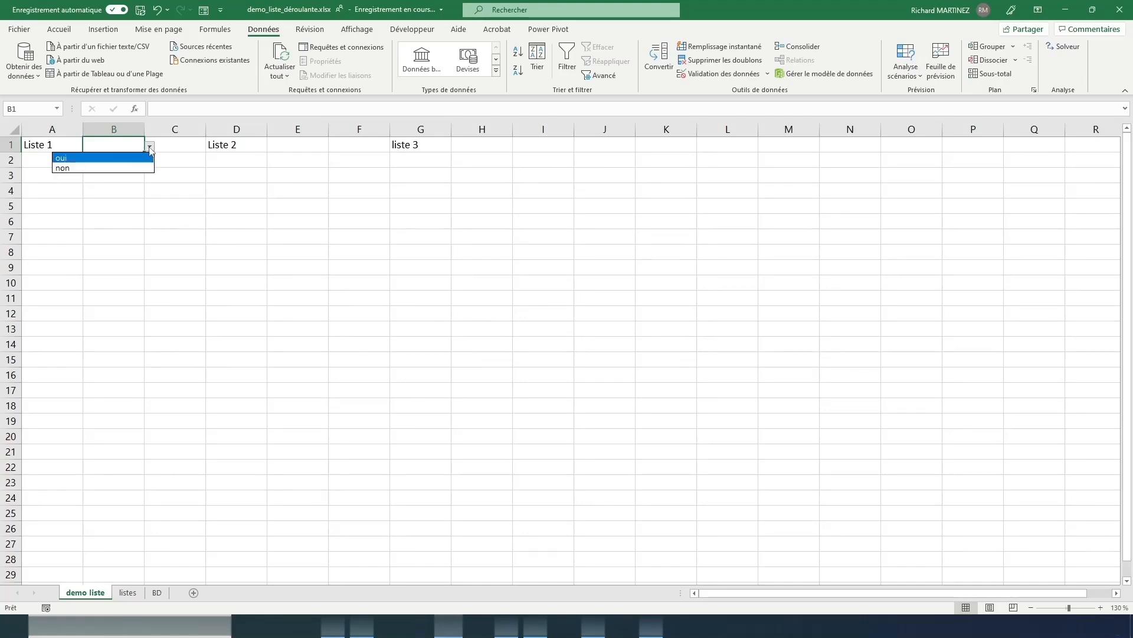
click(119, 159)
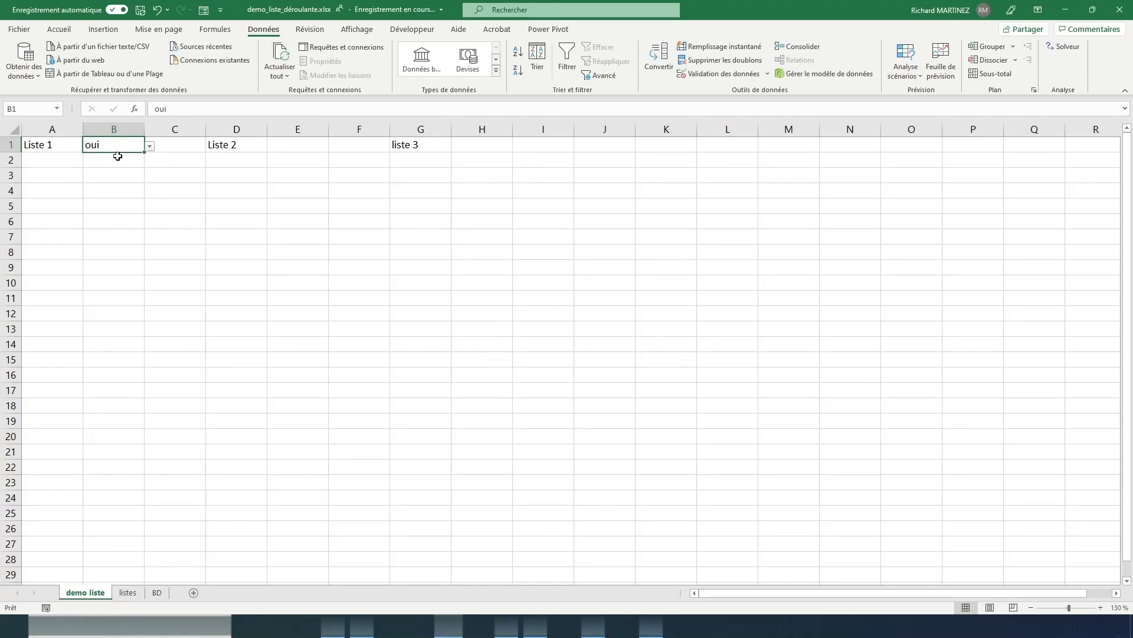
Name the range A1:A24 of month names on the listes sheet mois
click(295, 144)
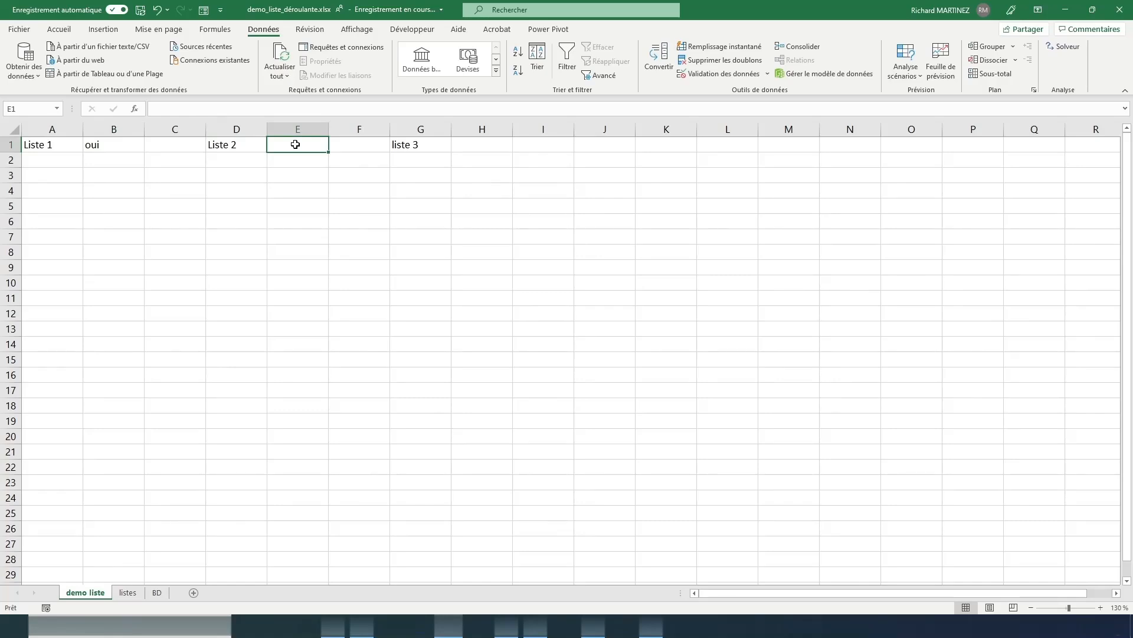
click(129, 593)
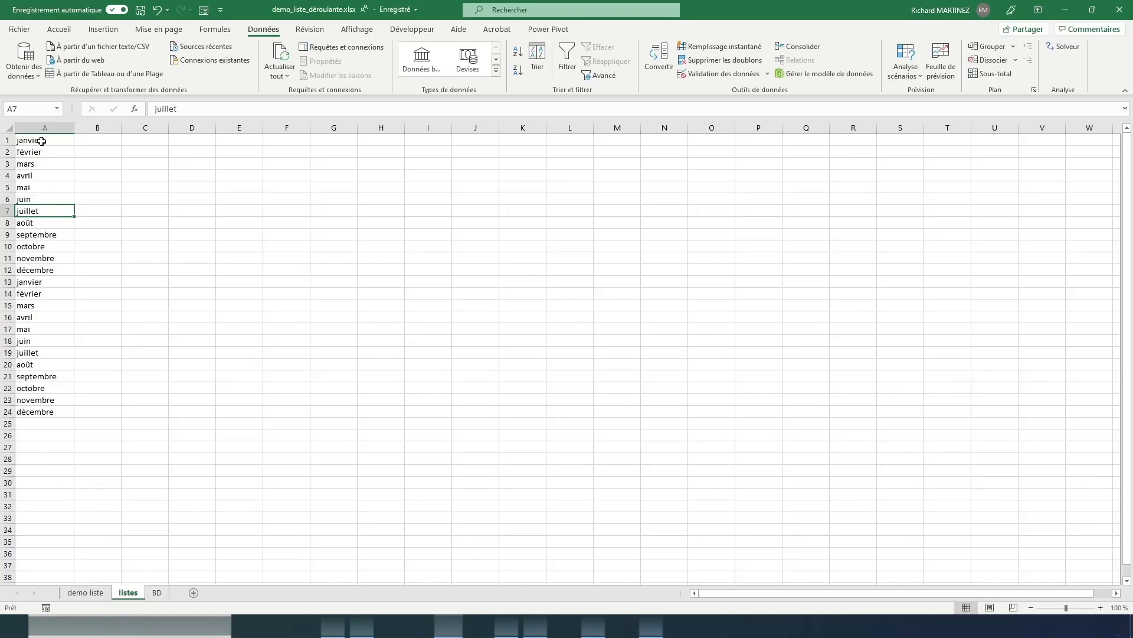
drag(40, 142, 37, 411)
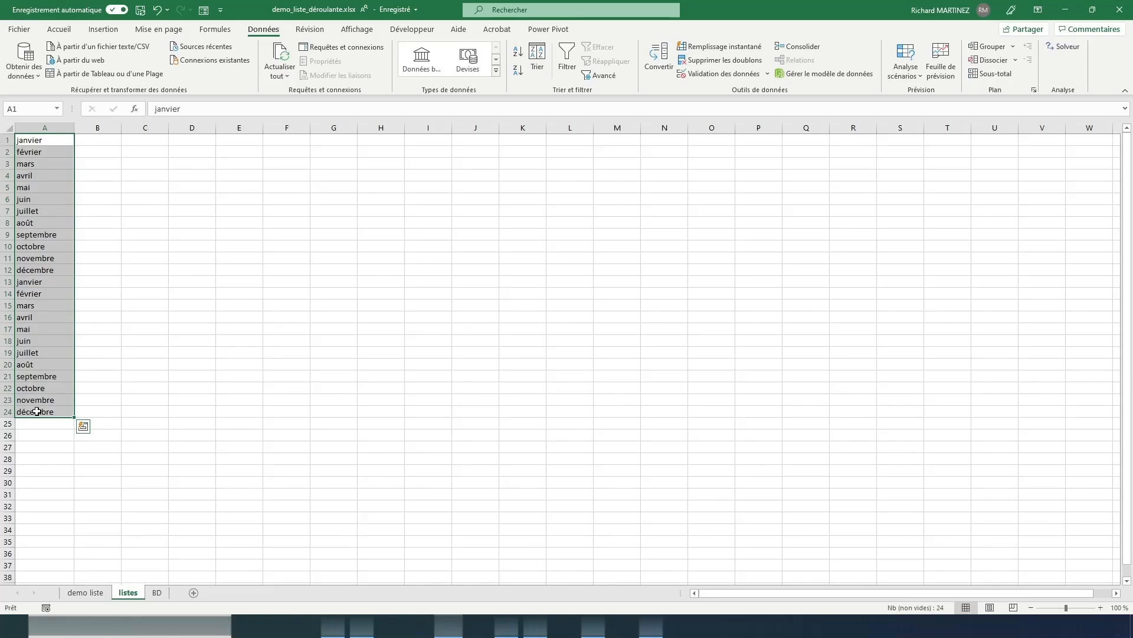
click(33, 109)
text(mois)
key(Return)
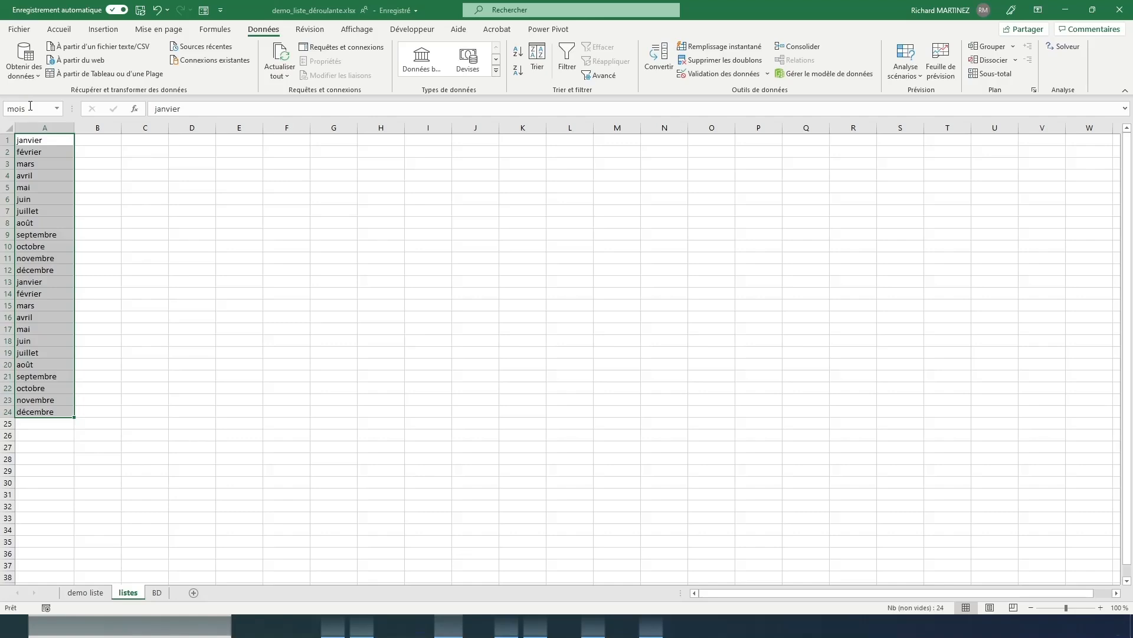
Give cell E1 of the demo liste sheet a list validation with the source =mois, and choose février
click(84, 592)
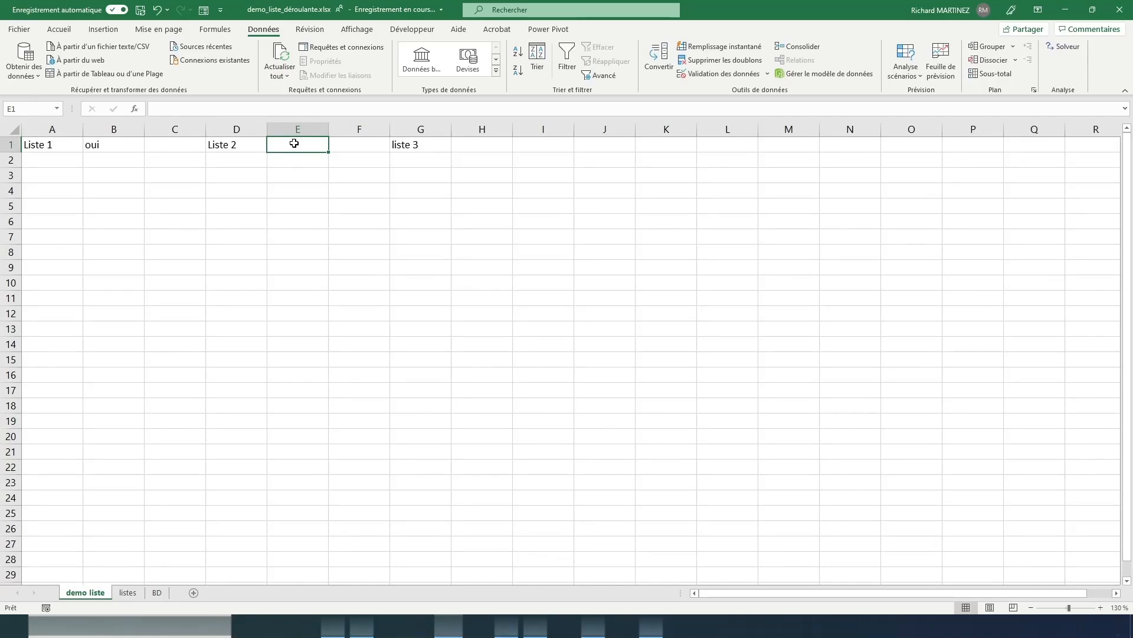
click(719, 78)
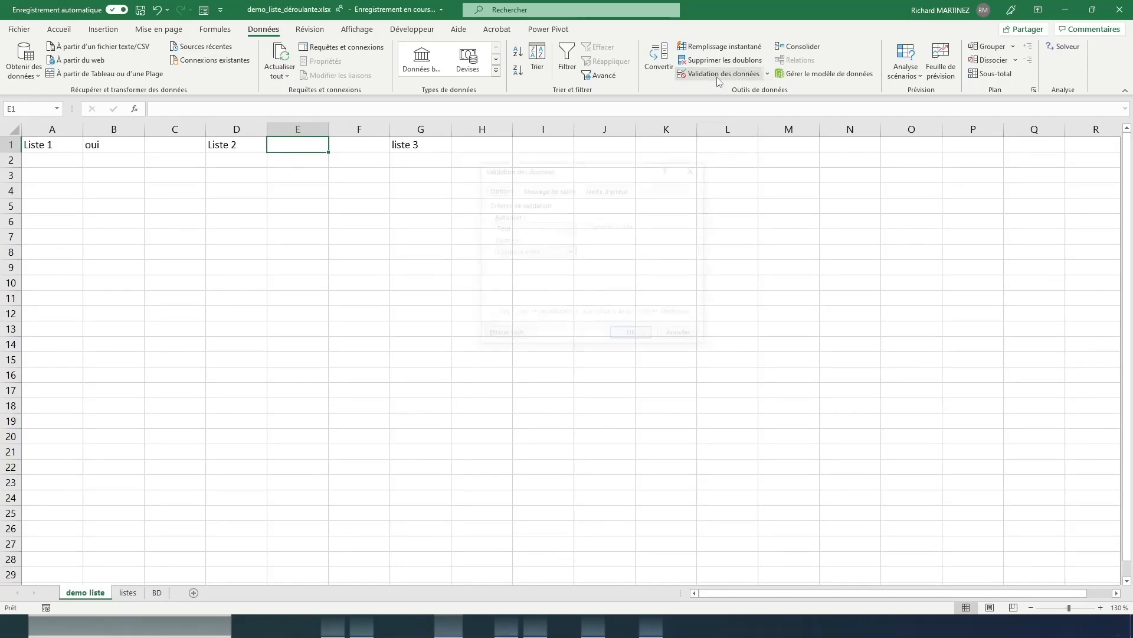
click(570, 228)
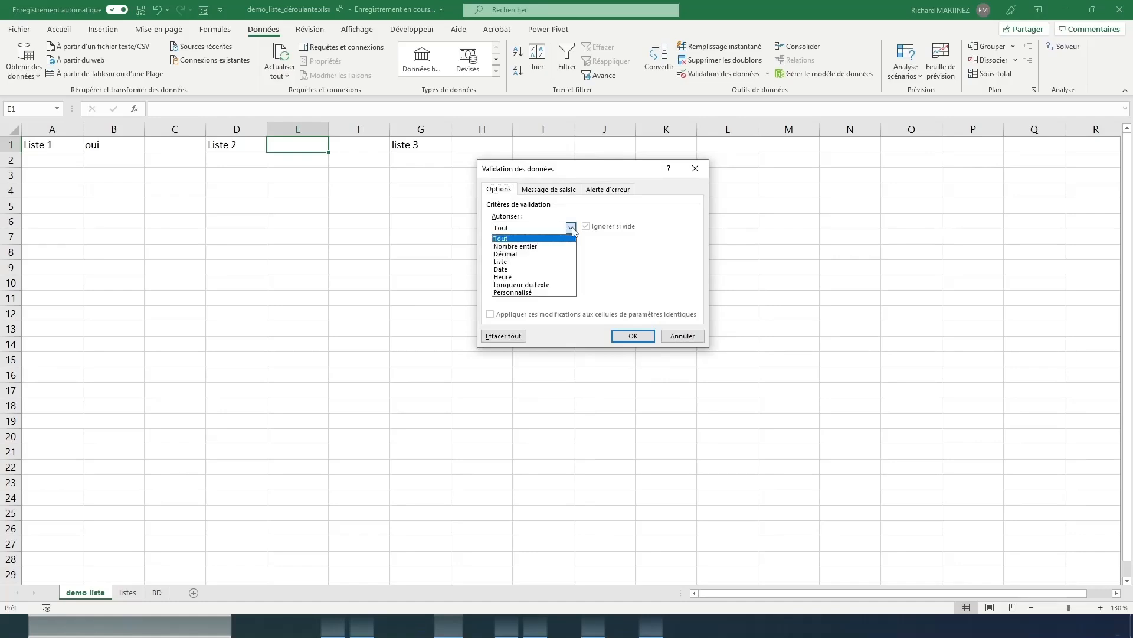
click(531, 264)
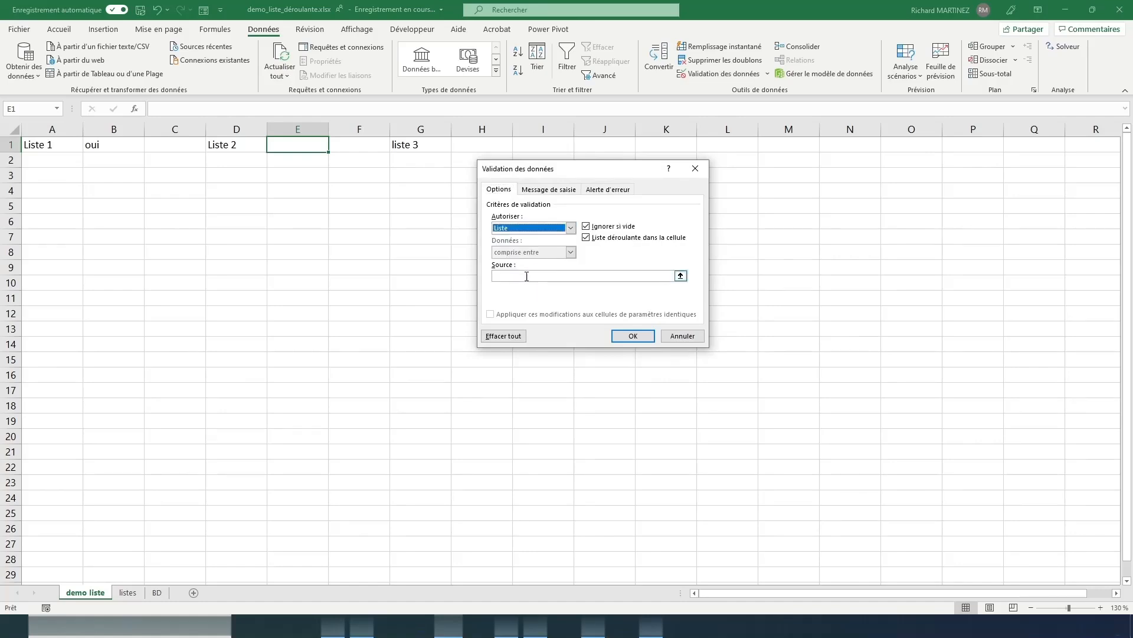
click(526, 275)
text(=)
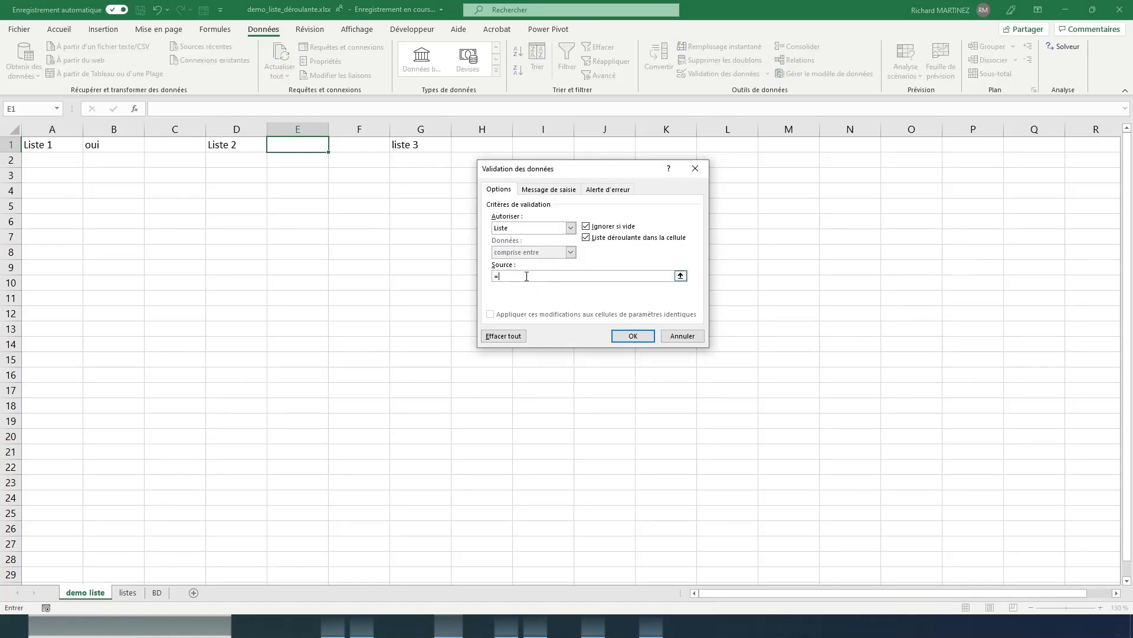
text(mois)
click(633, 335)
click(333, 145)
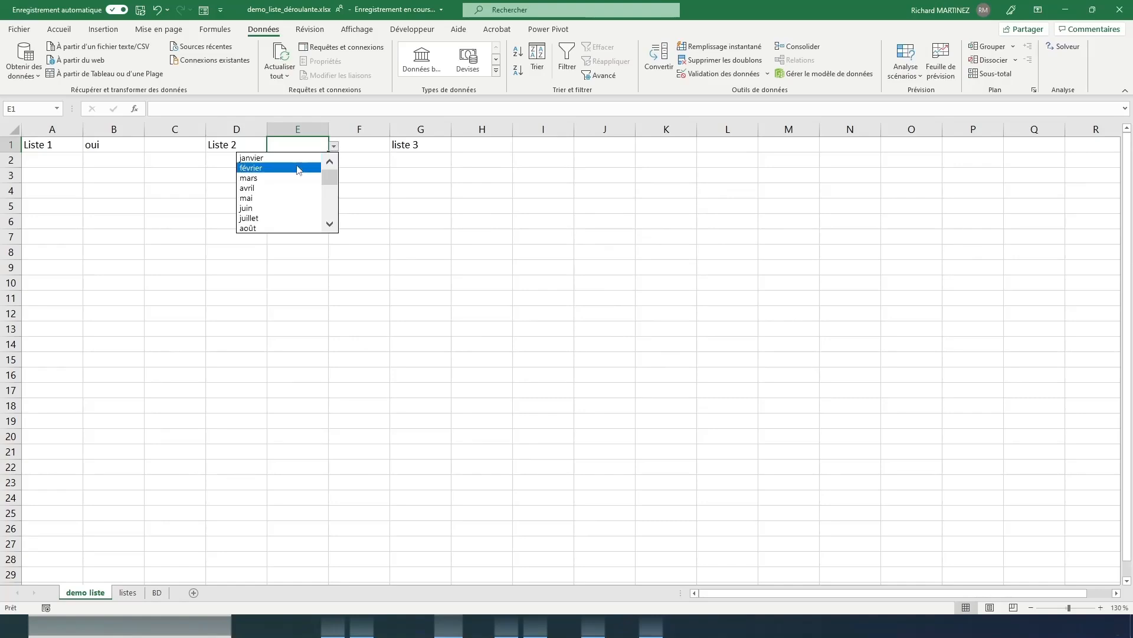
click(299, 168)
Copy all Client entries from L2 down to L836 on the BD sheet into column E of the listes sheet, starting at E1
click(480, 146)
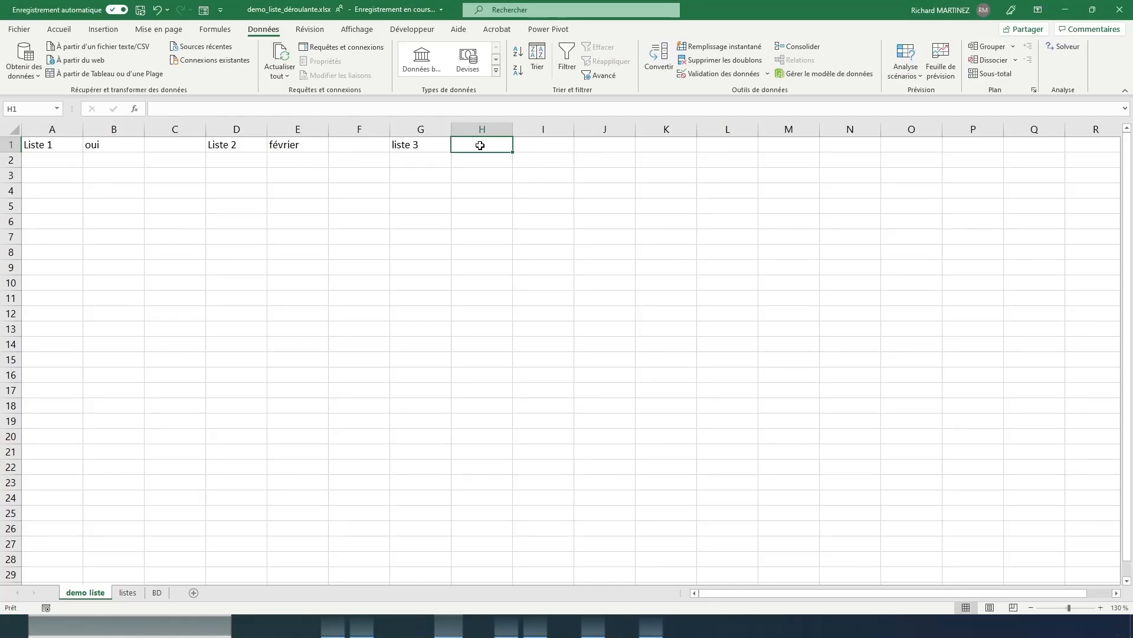
click(159, 593)
click(208, 398)
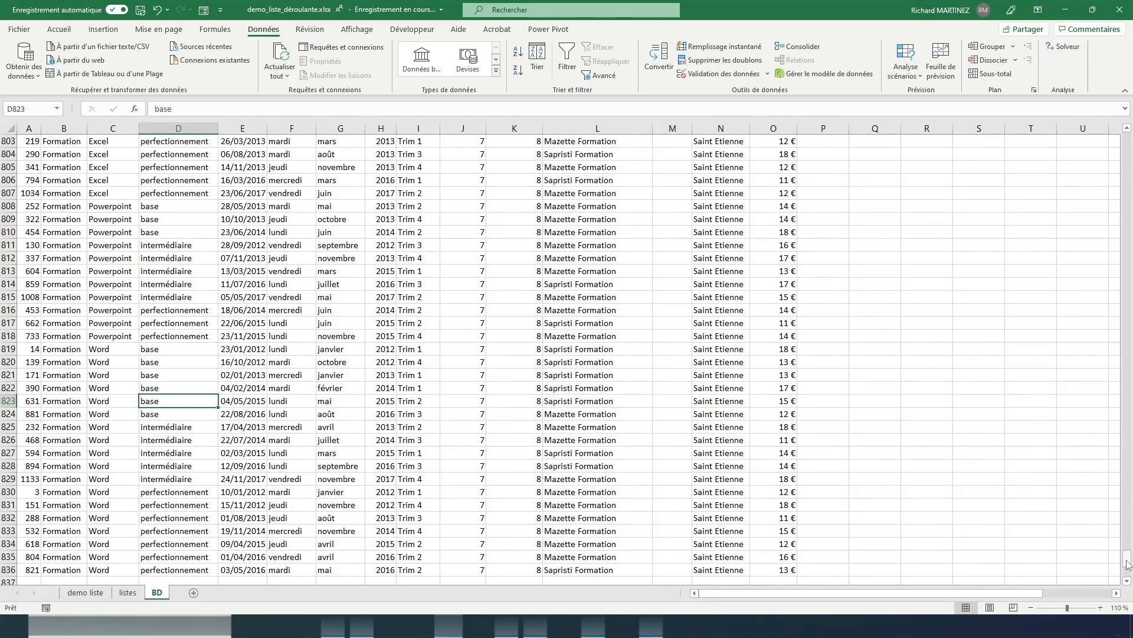
drag(1127, 561, 1079, 125)
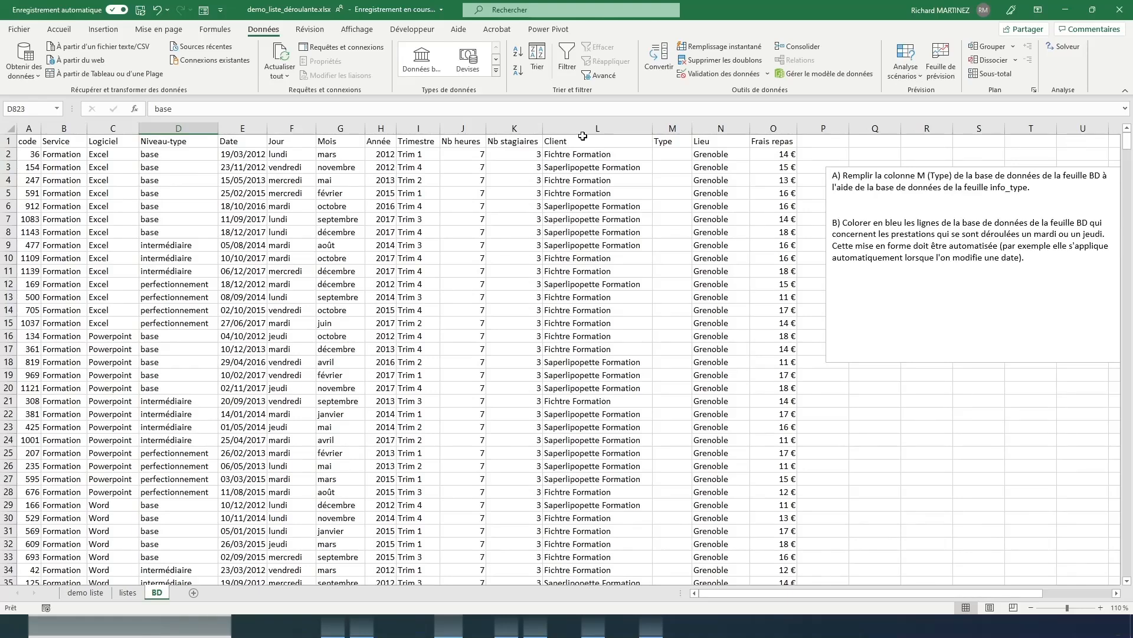
click(587, 155)
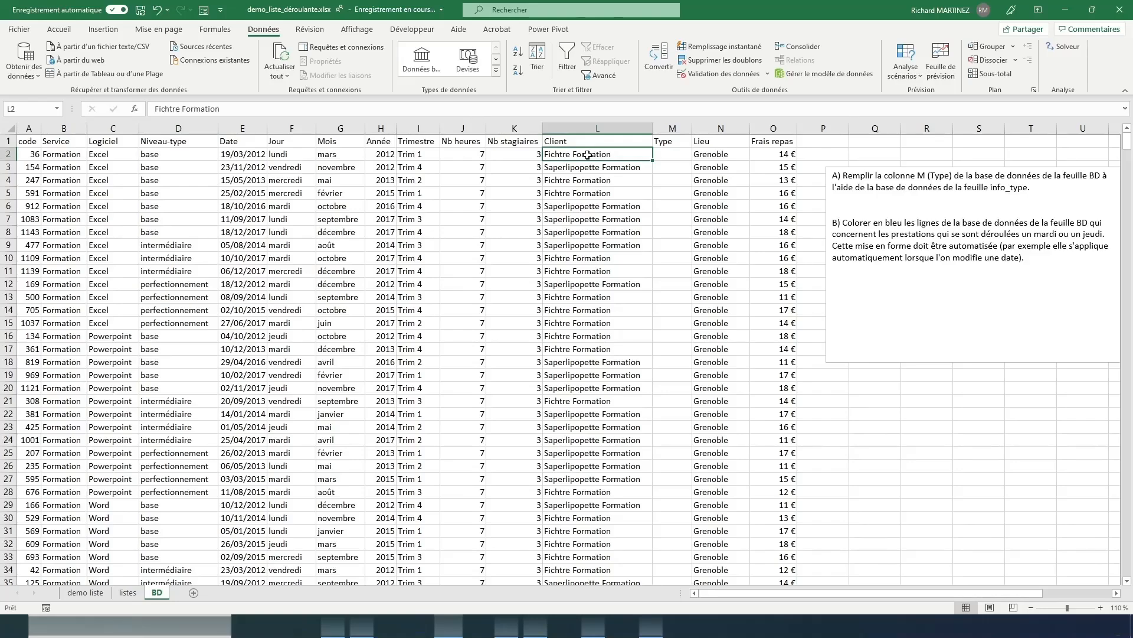
key(ctrl+shift+Down)
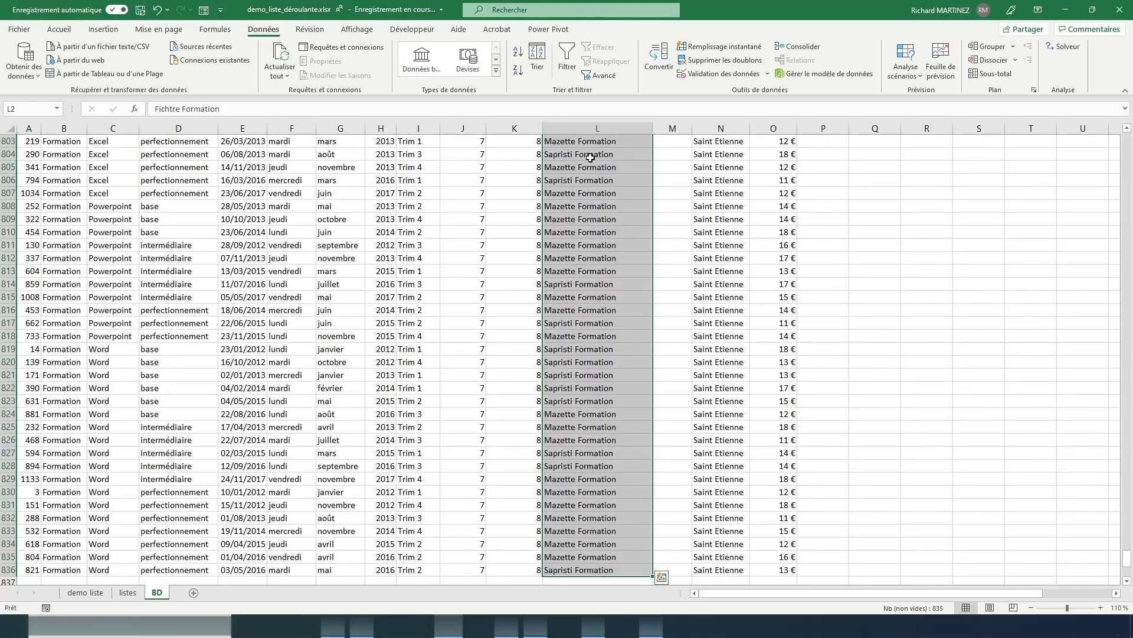
key(ctrl+c)
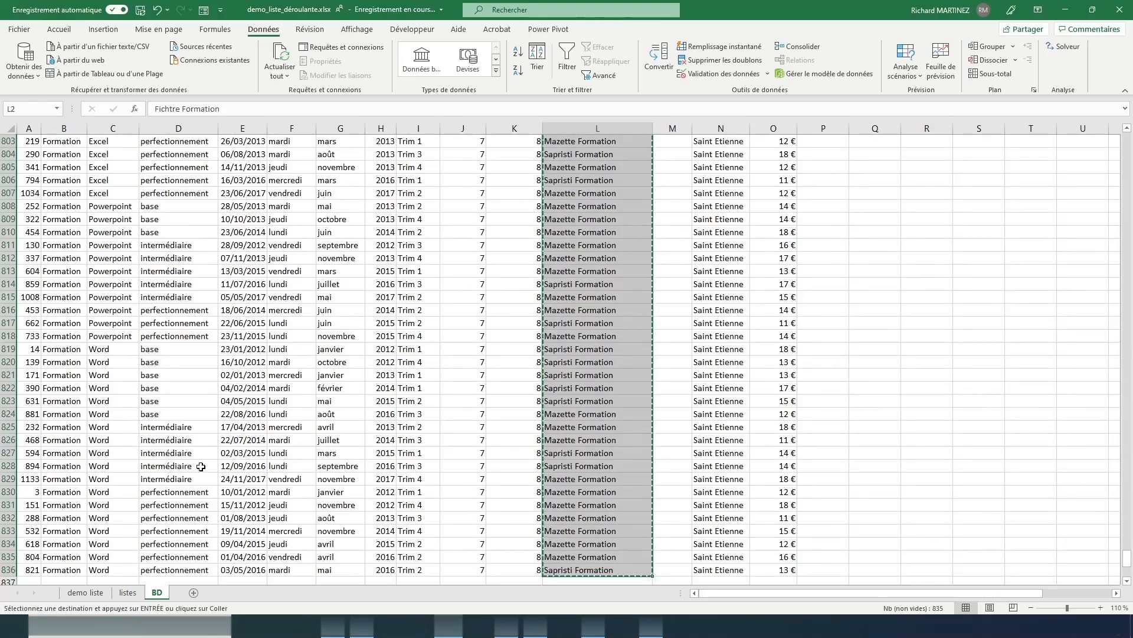
click(128, 592)
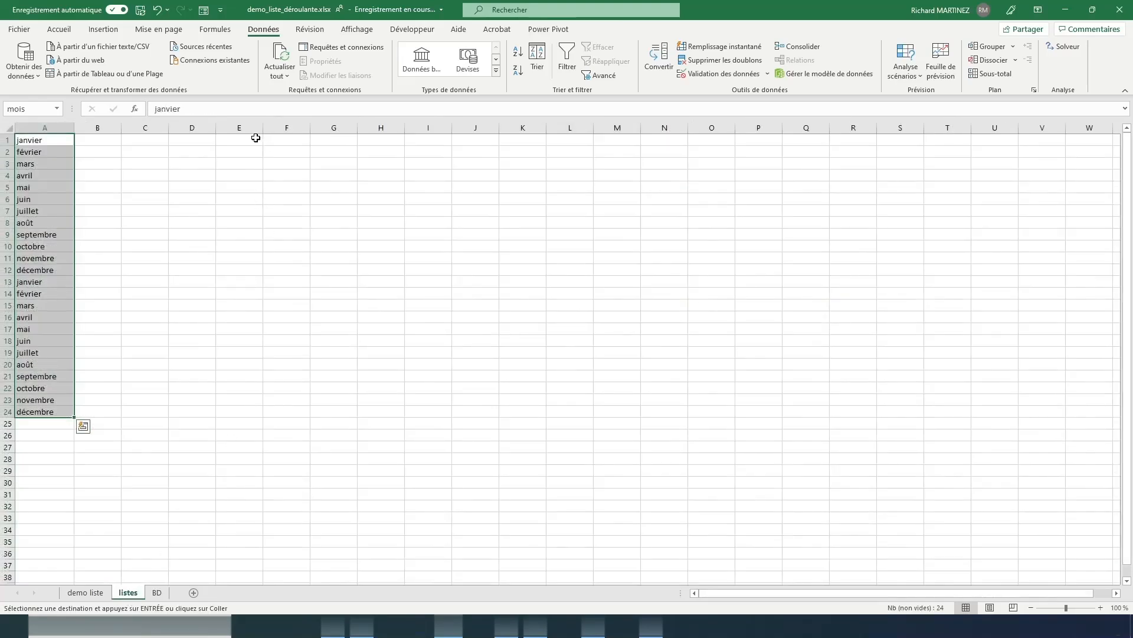
click(256, 140)
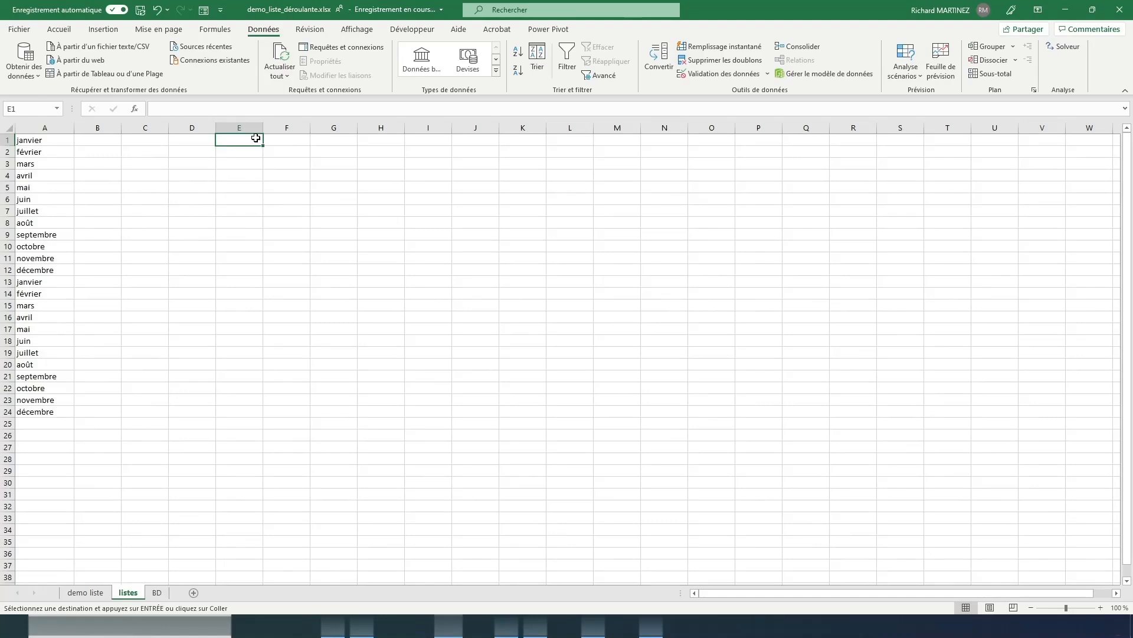
key(ctrl+v)
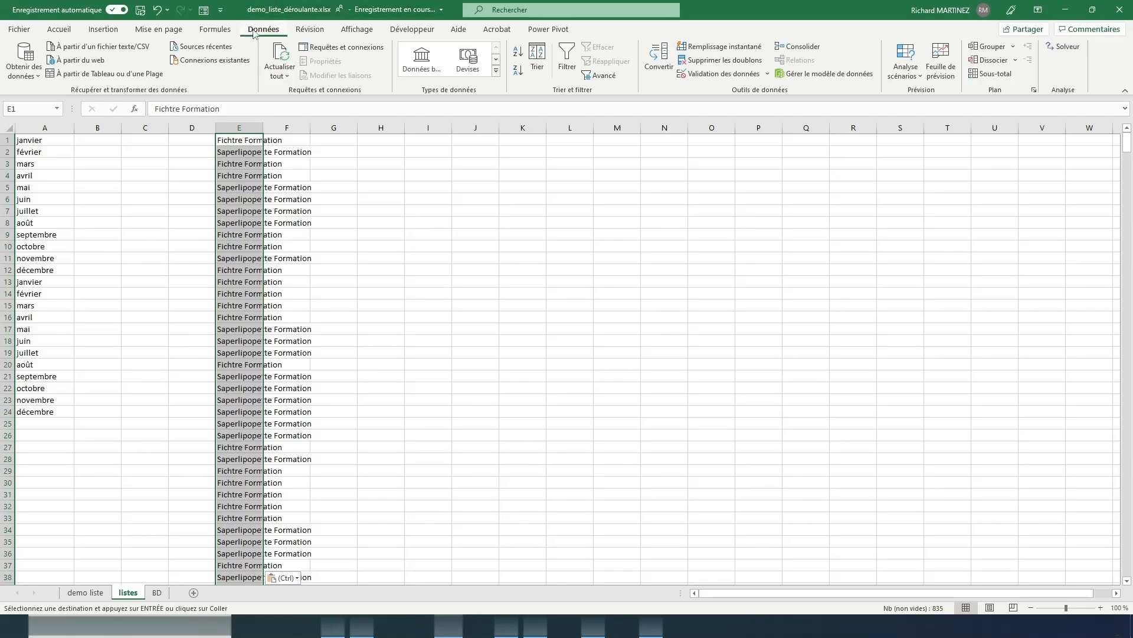
Remove the duplicates from the pasted client names in column E, treating the data as having no header
click(715, 61)
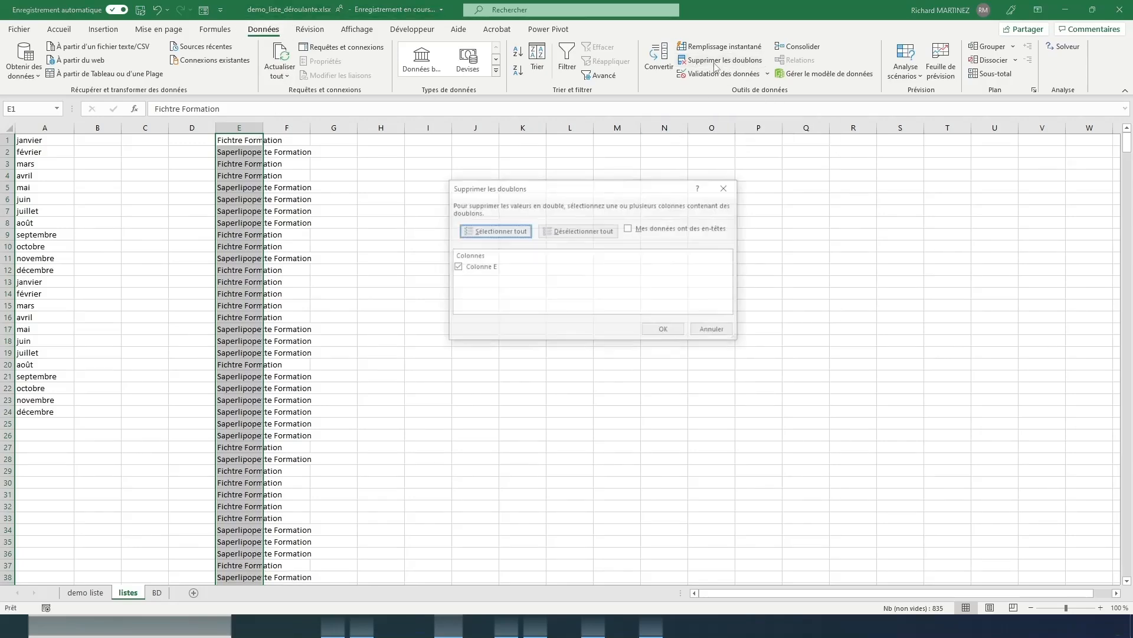
click(665, 330)
click(574, 345)
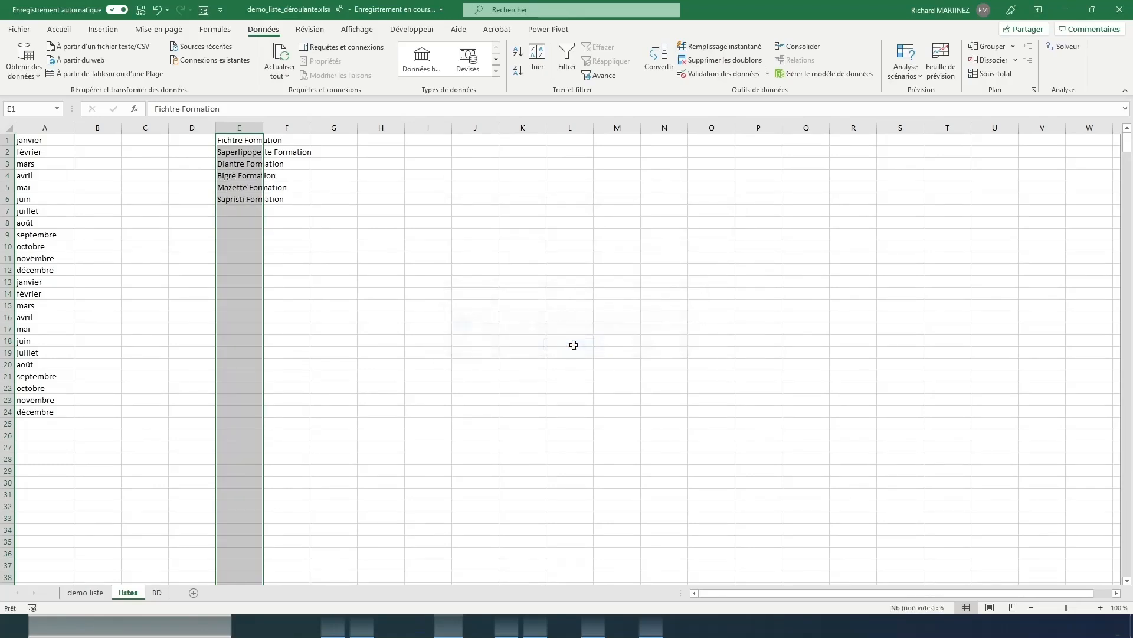
click(232, 140)
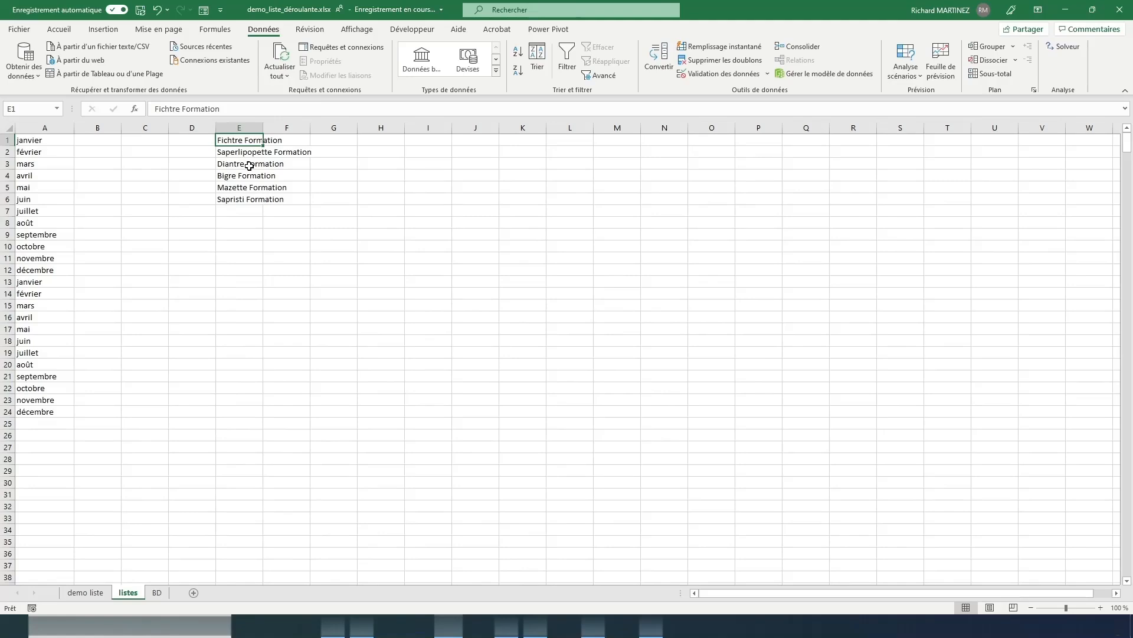
Give cell H1 of the demo liste sheet a list validation with the source =listes!$E$1:$E$6, and choose Saperlipopette Formation
click(93, 594)
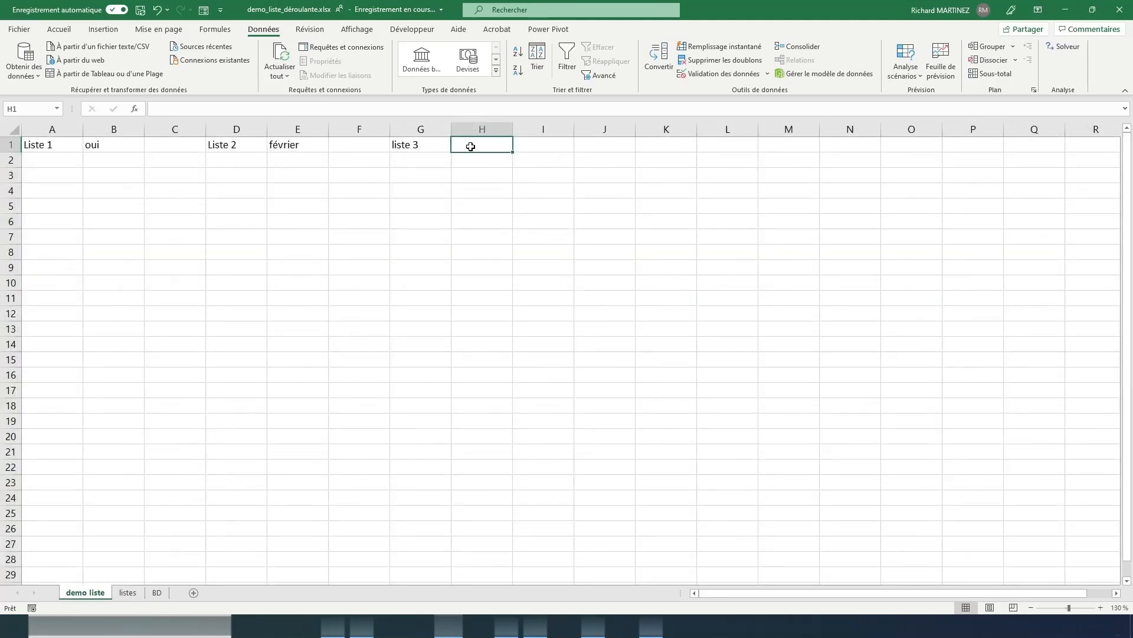
click(719, 76)
click(571, 228)
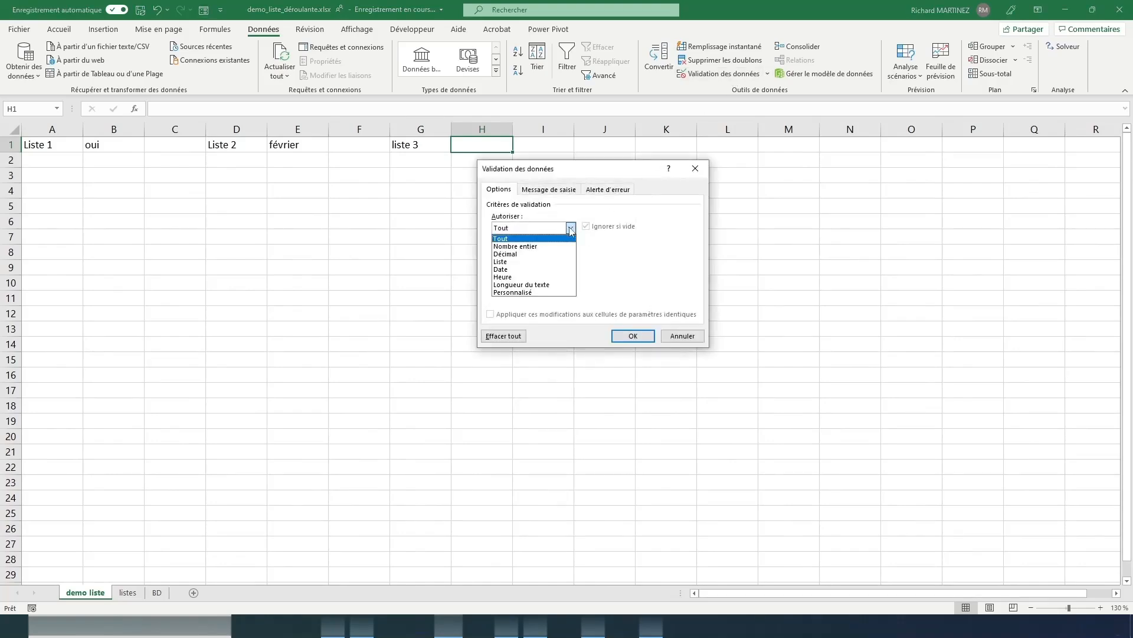
click(519, 261)
click(550, 276)
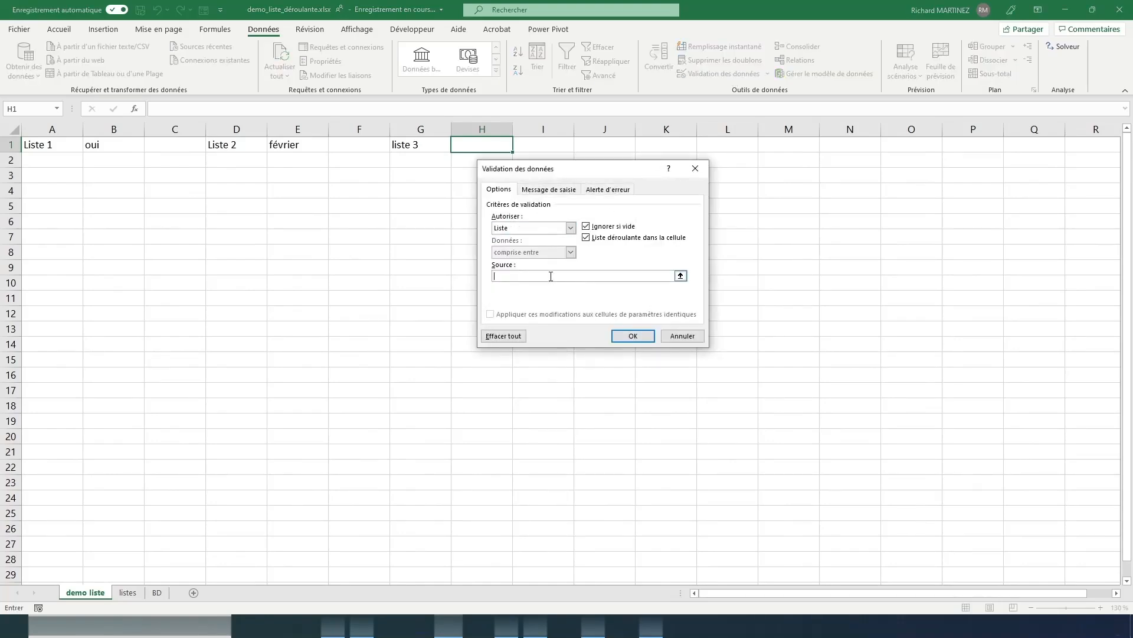
click(128, 592)
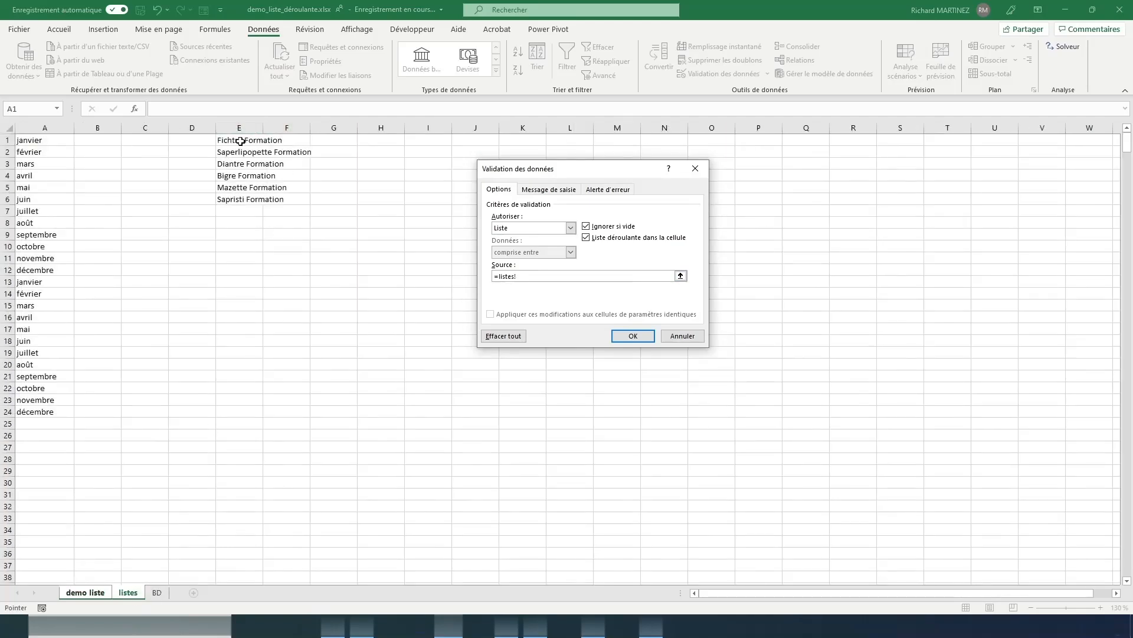
drag(236, 140, 249, 197)
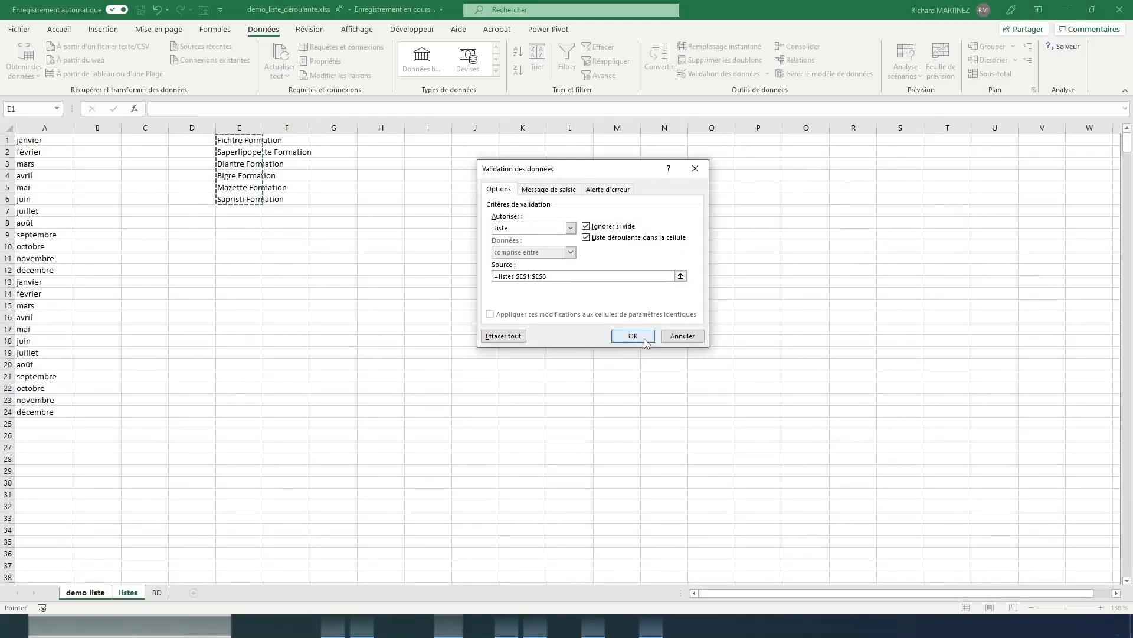
click(642, 335)
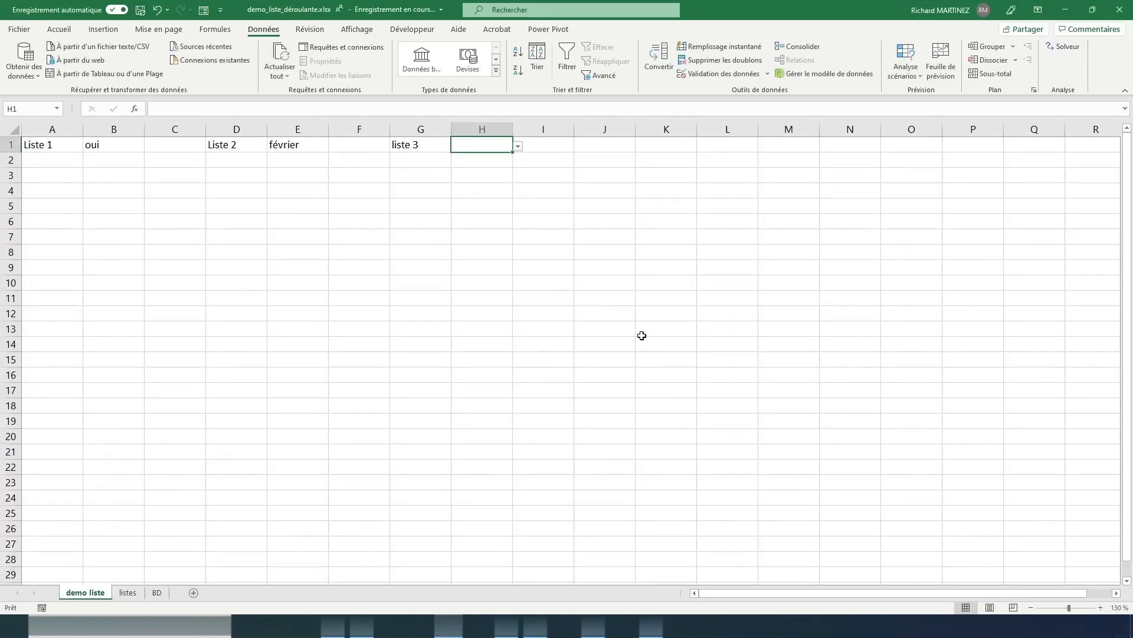
click(517, 147)
click(494, 170)
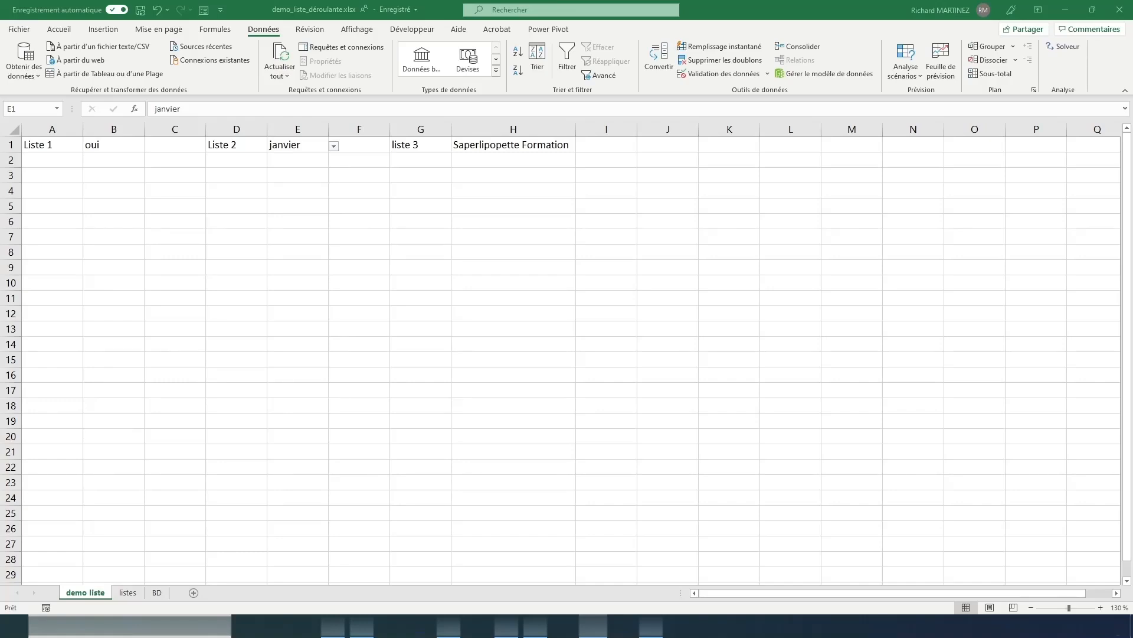
Enter the formula =si(B1="oui";"ça marche";"ça marche pas") in cell B3 of the demo liste sheet
click(115, 175)
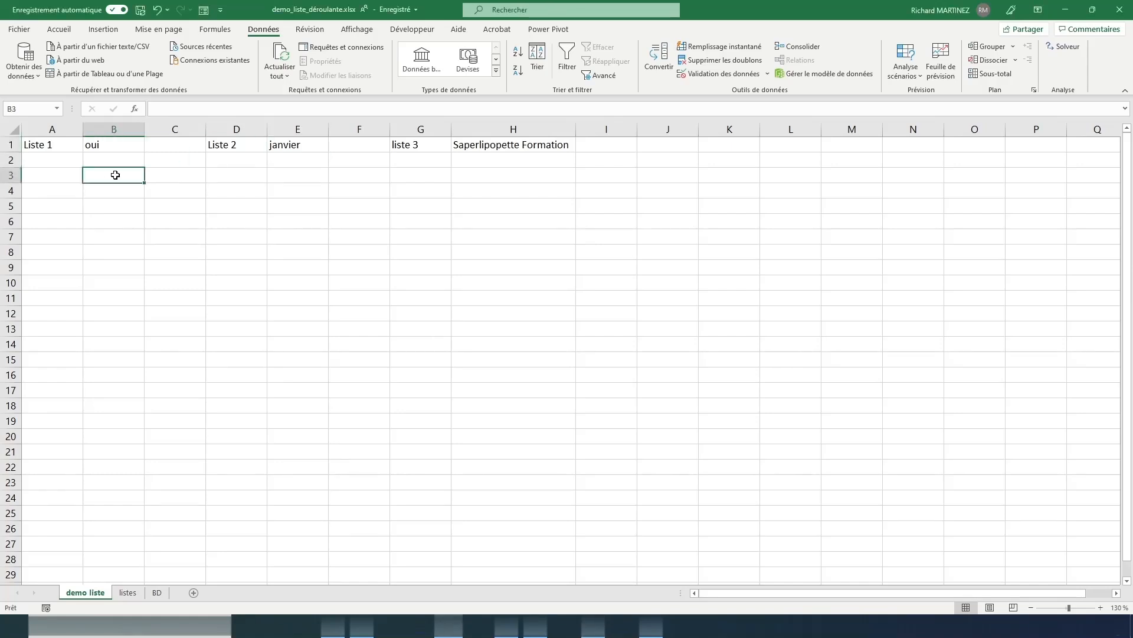
text(=si()
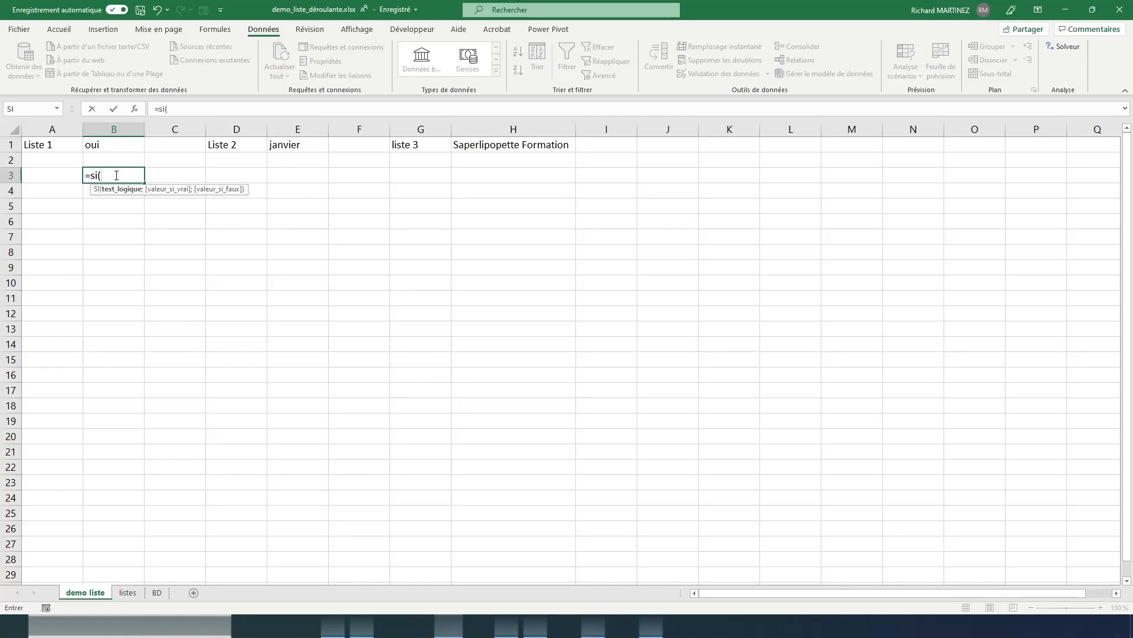
click(112, 144)
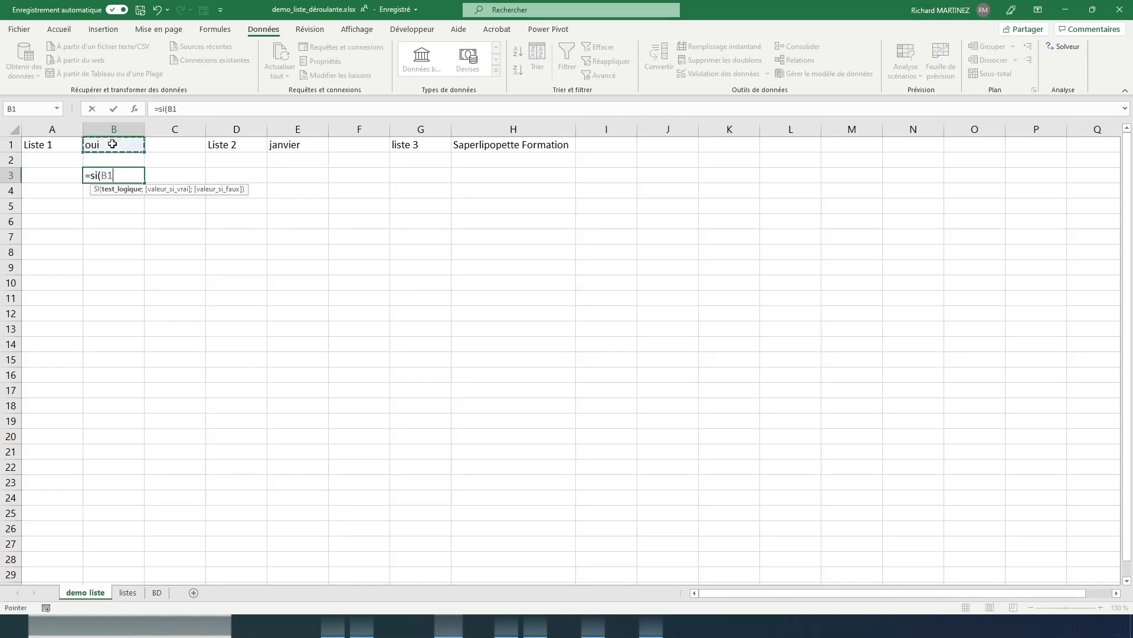
text(="oui";)
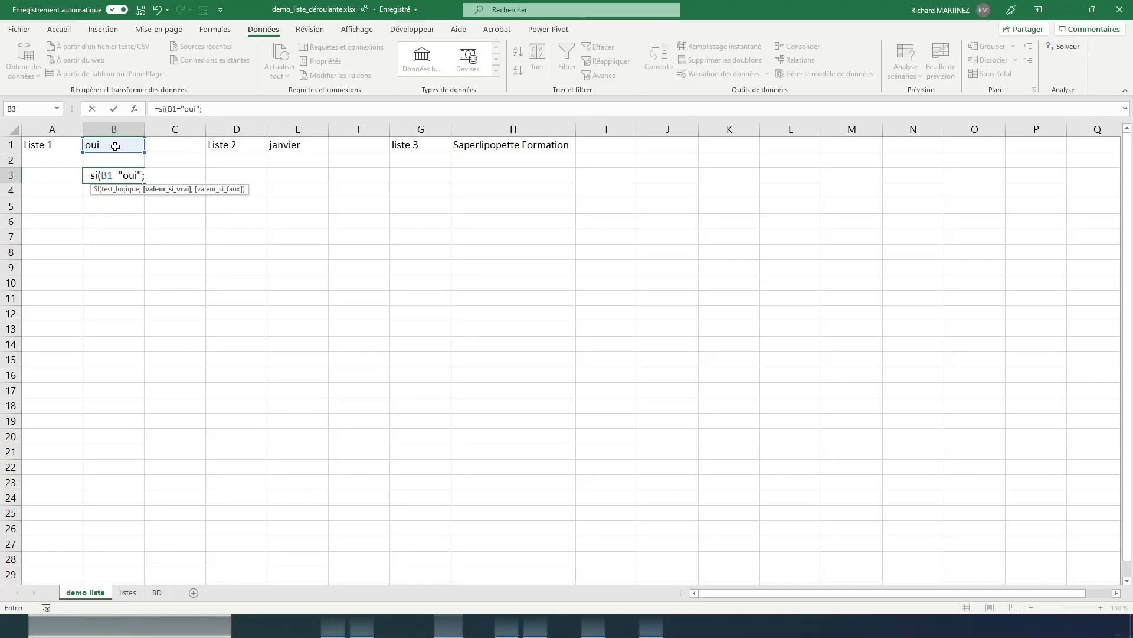
text("ça marche";)
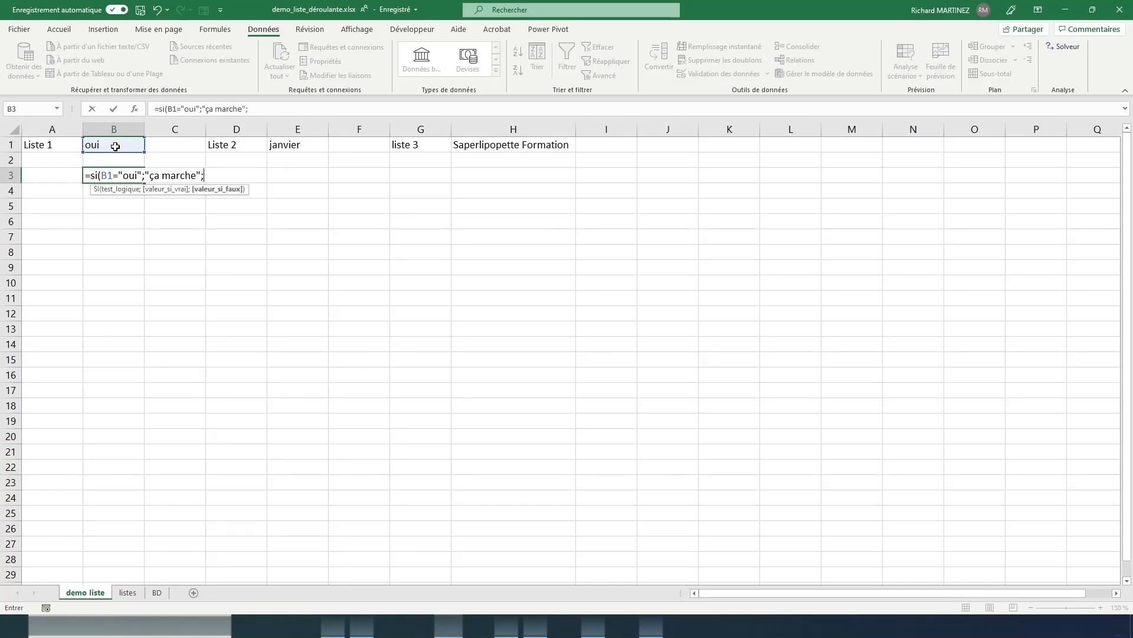
text(")
text(ça )
text(mrche)
key(BackSpace)
key(BackSpace)
key(BackSpace)
text(arche ps"))
key(BackSpace)
key(BackSpace)
key(BackSpace)
text(as"))
key(Return)
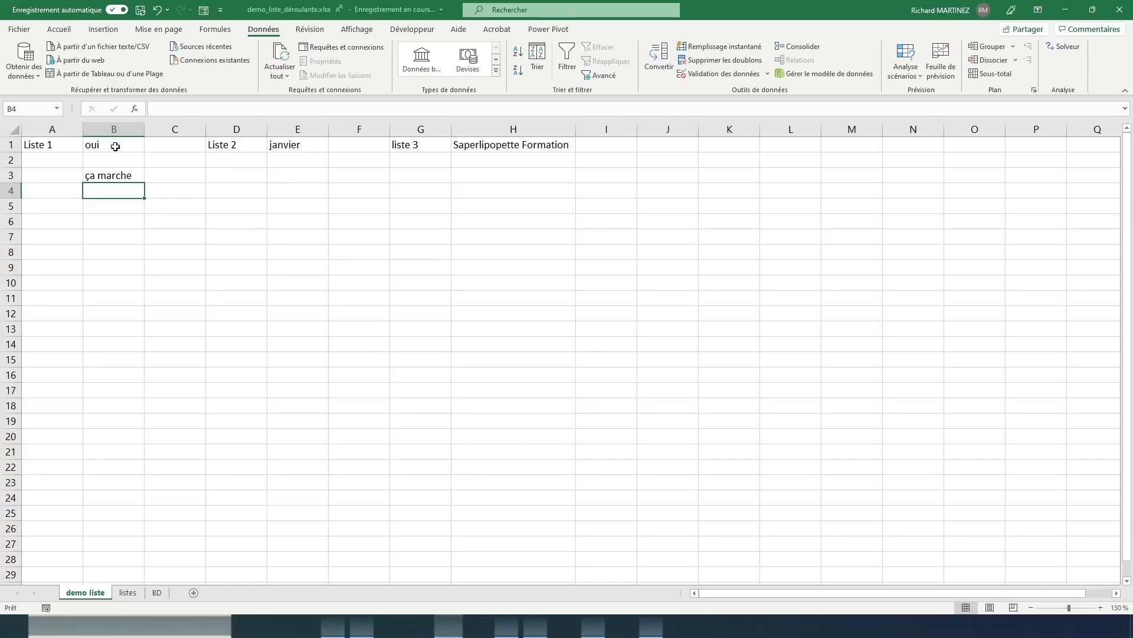
Test the formula in B3 by switching cell B1's drop-down list between non and oui, ending on oui
click(115, 146)
click(151, 152)
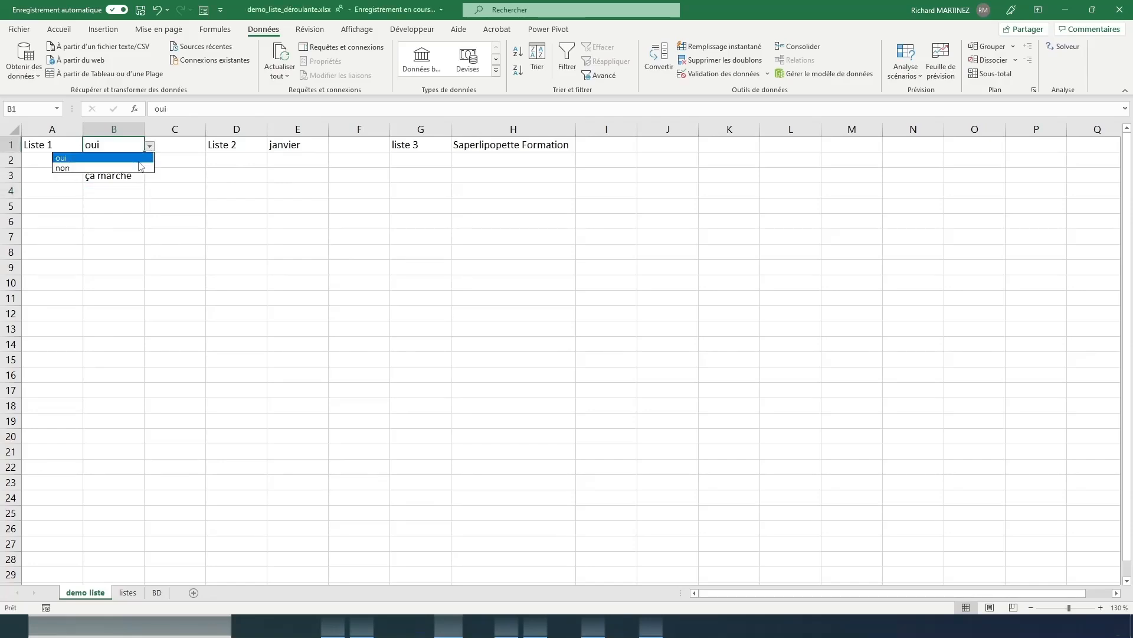
click(140, 167)
click(150, 146)
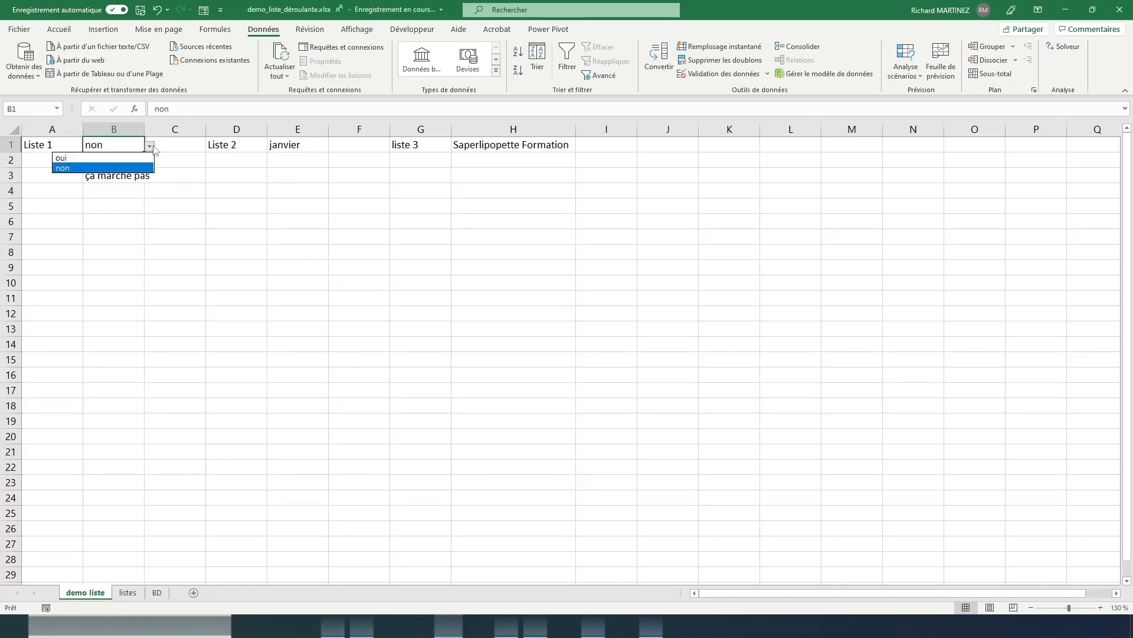
click(123, 156)
click(150, 145)
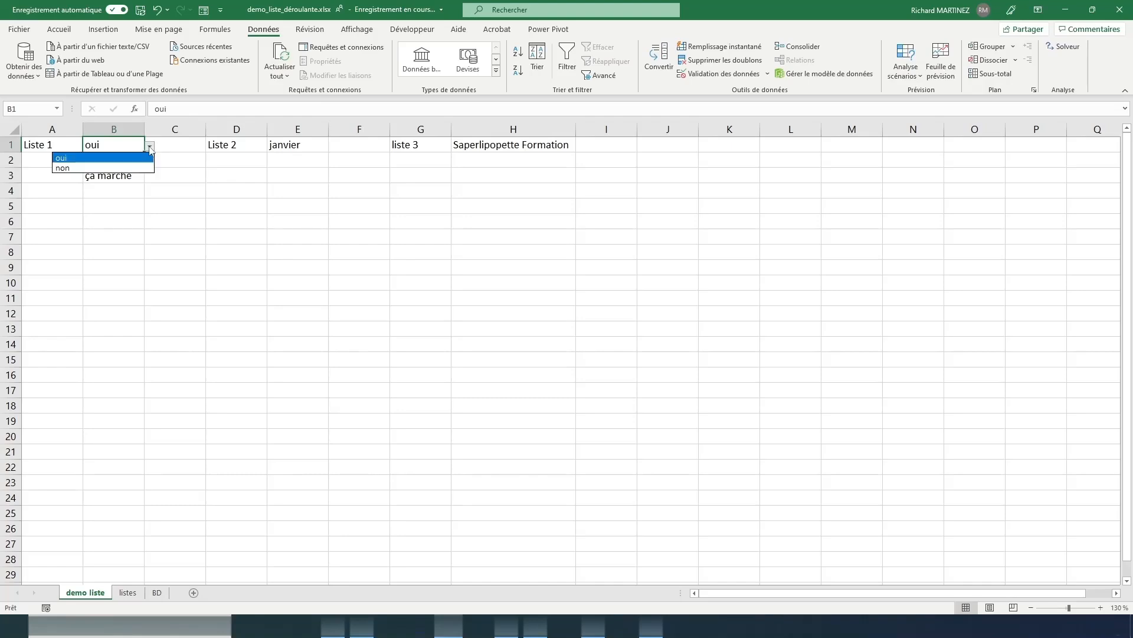
click(139, 167)
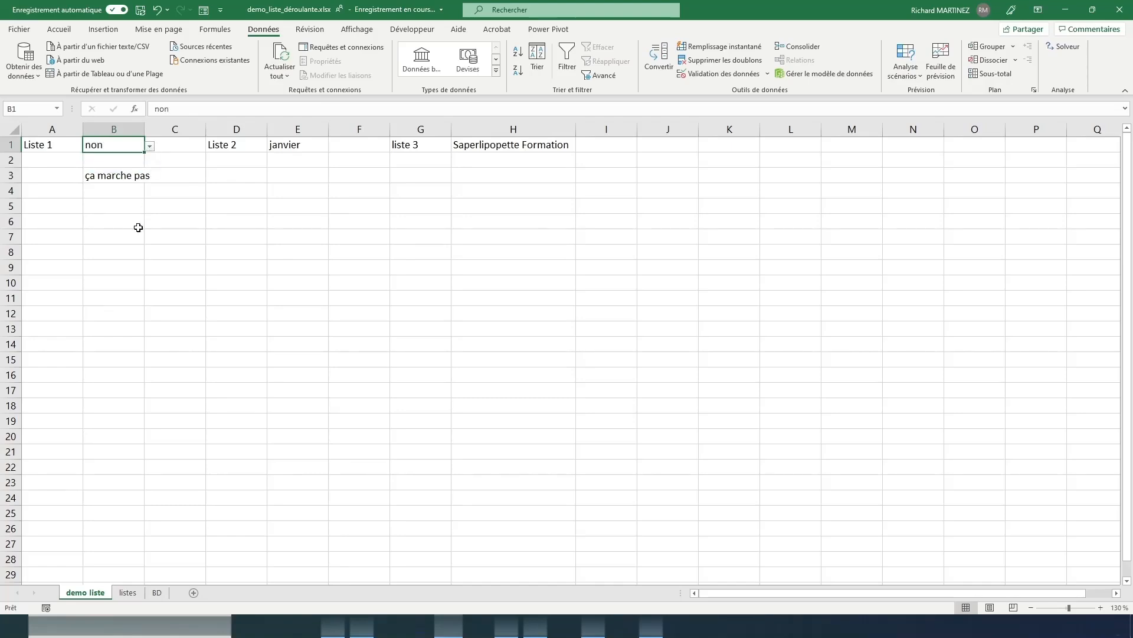
click(149, 146)
click(102, 158)
Bring up the cell formatting commands while cell B1 is selected
click(64, 29)
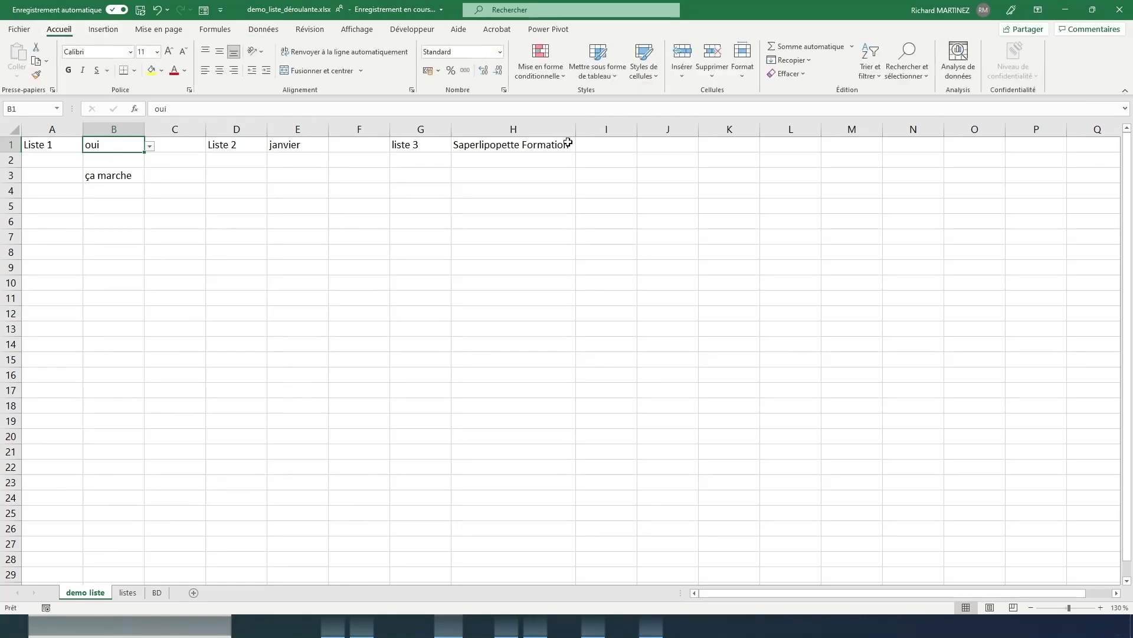